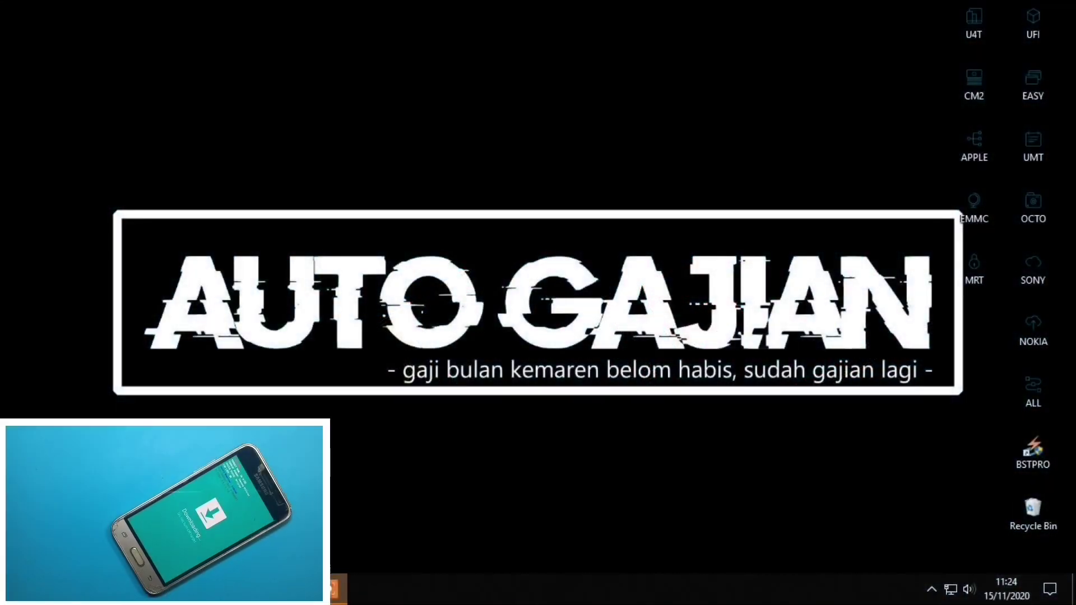
Step: Open Device Manager, expand Ports (COM & LPT), and dock the narrowed window in the upper corner of the desktop
right_click(19, 589)
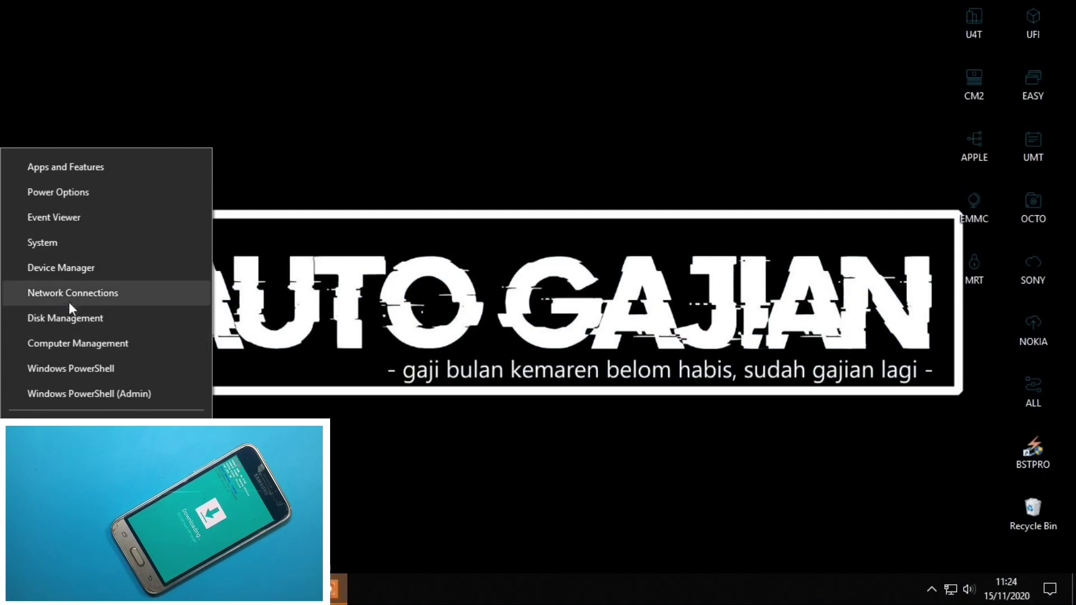
click(79, 271)
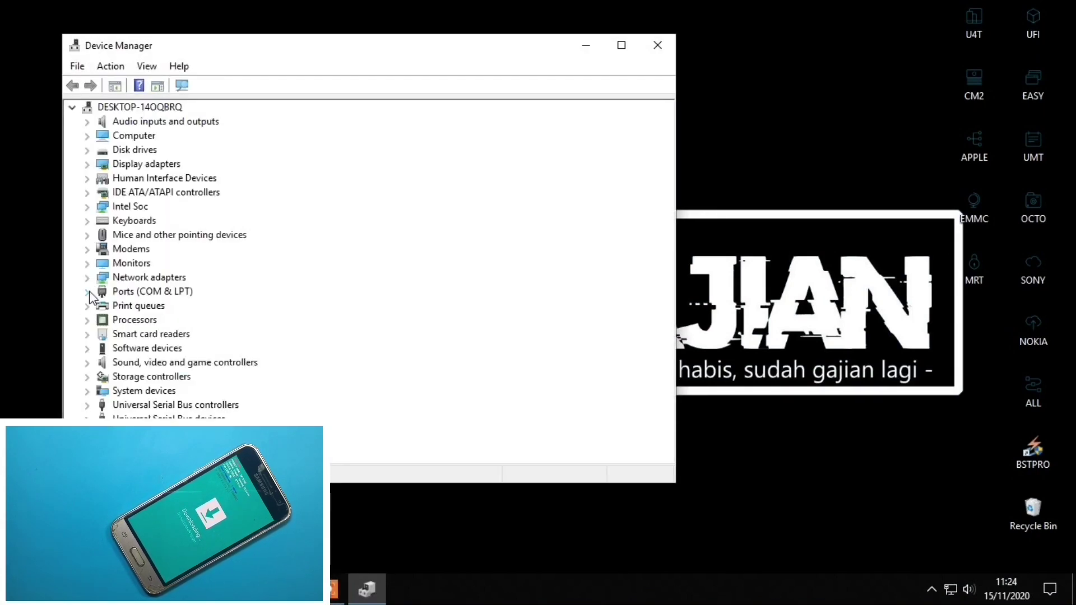
click(87, 291)
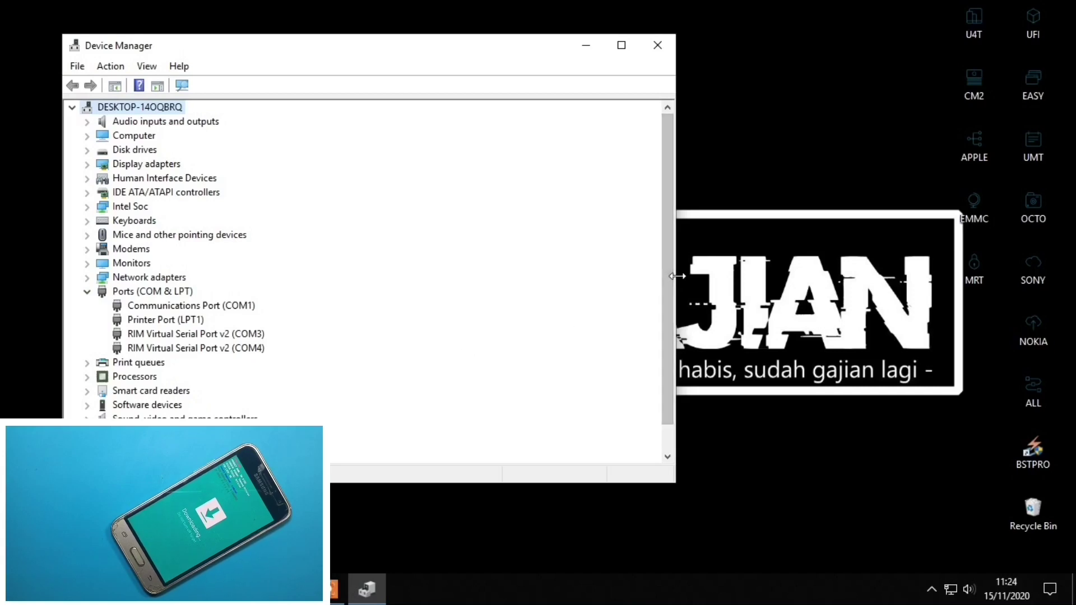
drag(676, 297, 304, 364)
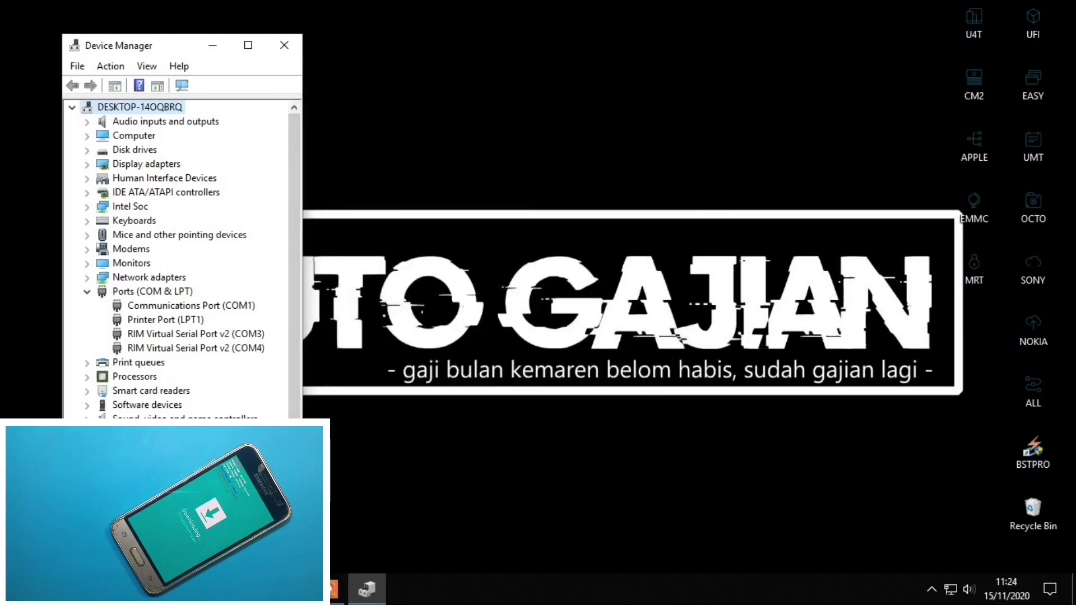
key(super+shift+Up)
drag(148, 17, 92, 18)
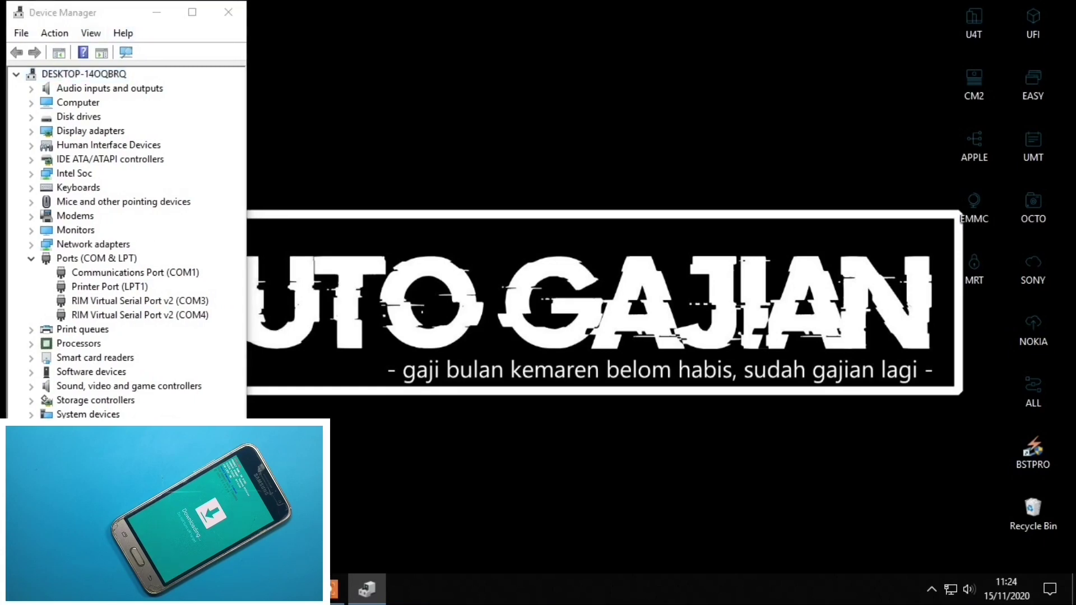
Step: Browse in File Explorer to the SM-J120G folder inside Samsung on the ANDROID (E:) drive
key(super+e)
scroll(61, 369, down, 2)
click(62, 372)
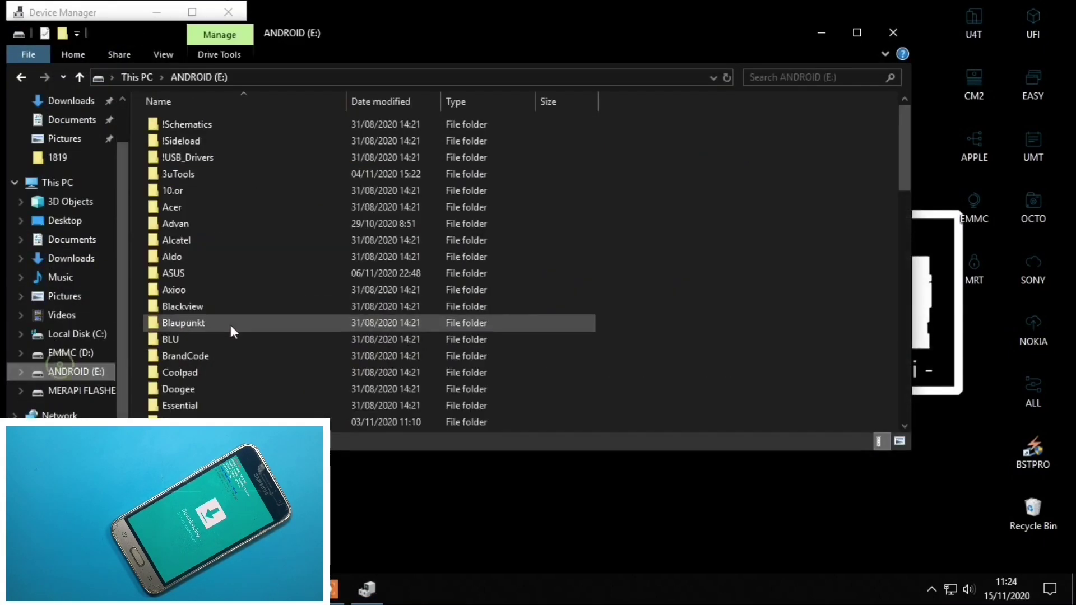
scroll(247, 308, down, 5)
scroll(199, 344, down, 3)
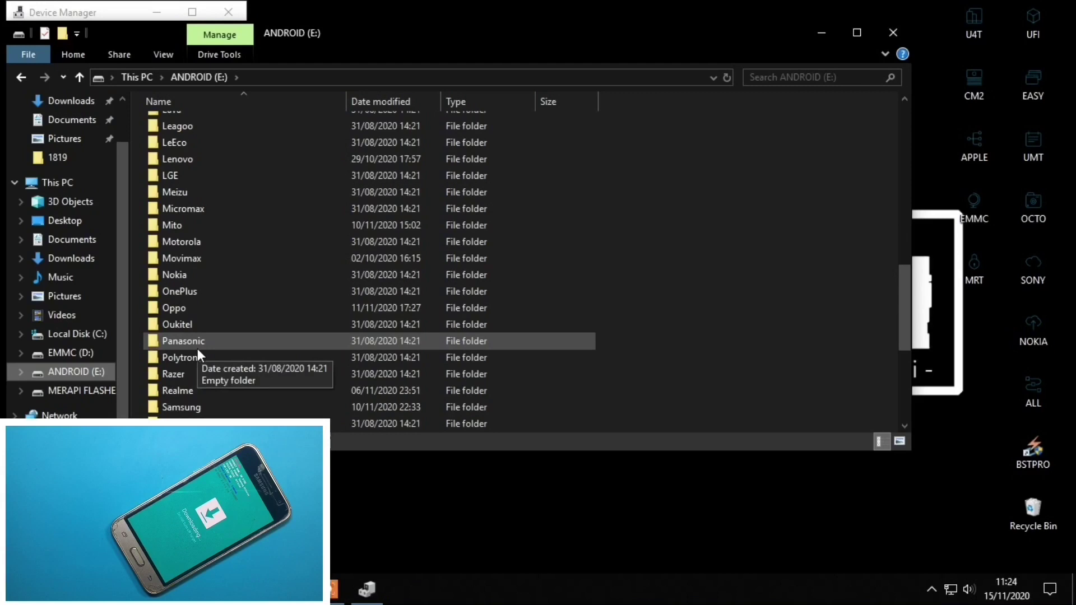
double_click(178, 407)
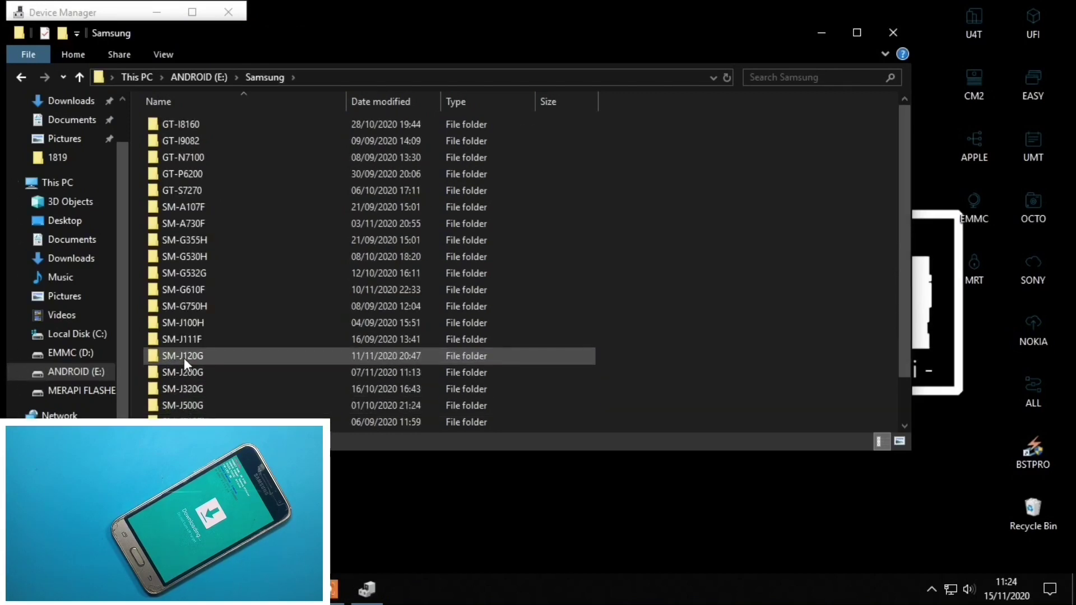
double_click(184, 358)
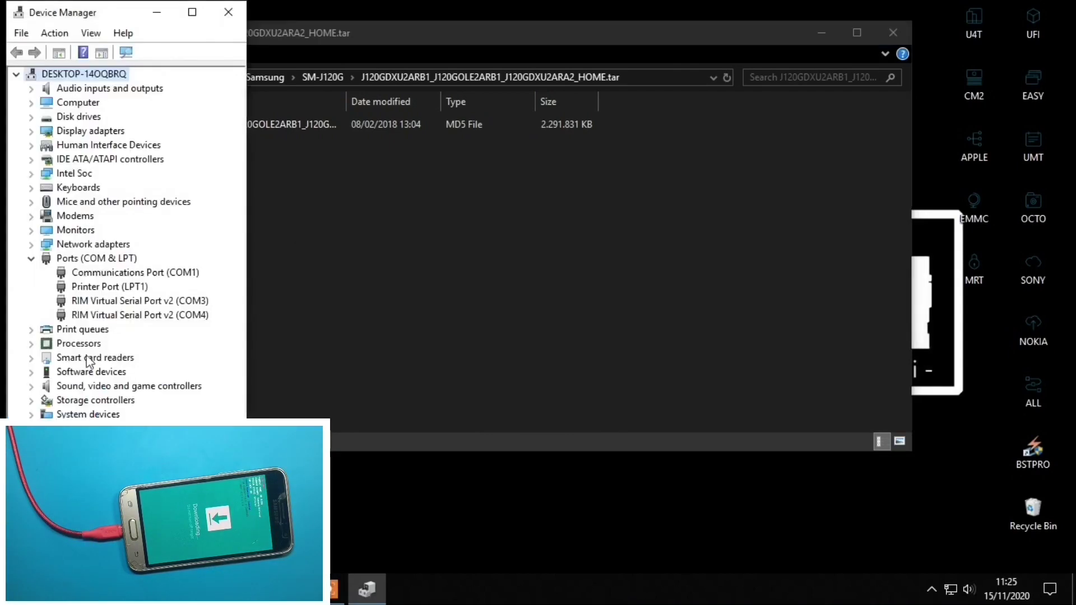
Step: Expand the Modems category in Device Manager and move the File Explorer window clear of it
click(32, 216)
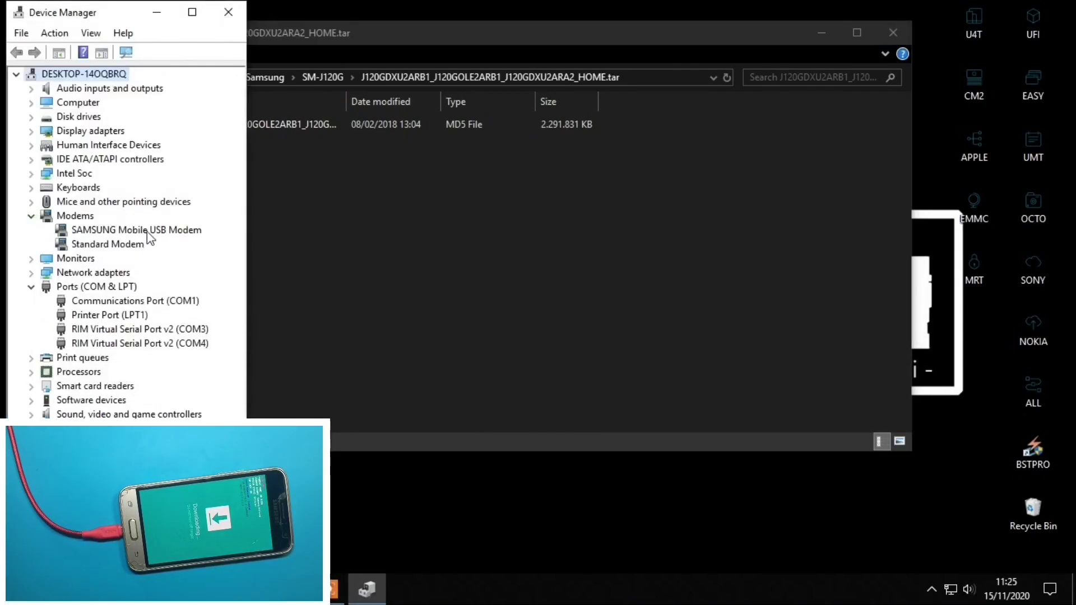
click(581, 297)
drag(533, 33, 772, 26)
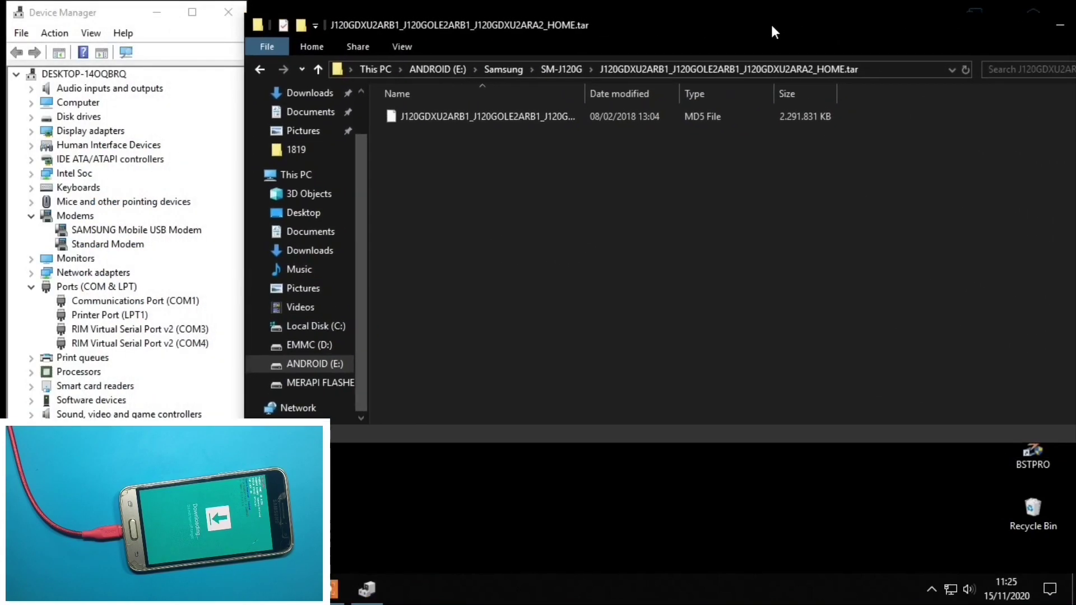
Step: Run Odin3 v3.09.exe as administrator from SMARTPHONE\FLASHTOOL\SAMSUNG\ODIN\Odin_v3.09 on the MERAPI FLASHER (F:) drive
click(314, 383)
double_click(449, 281)
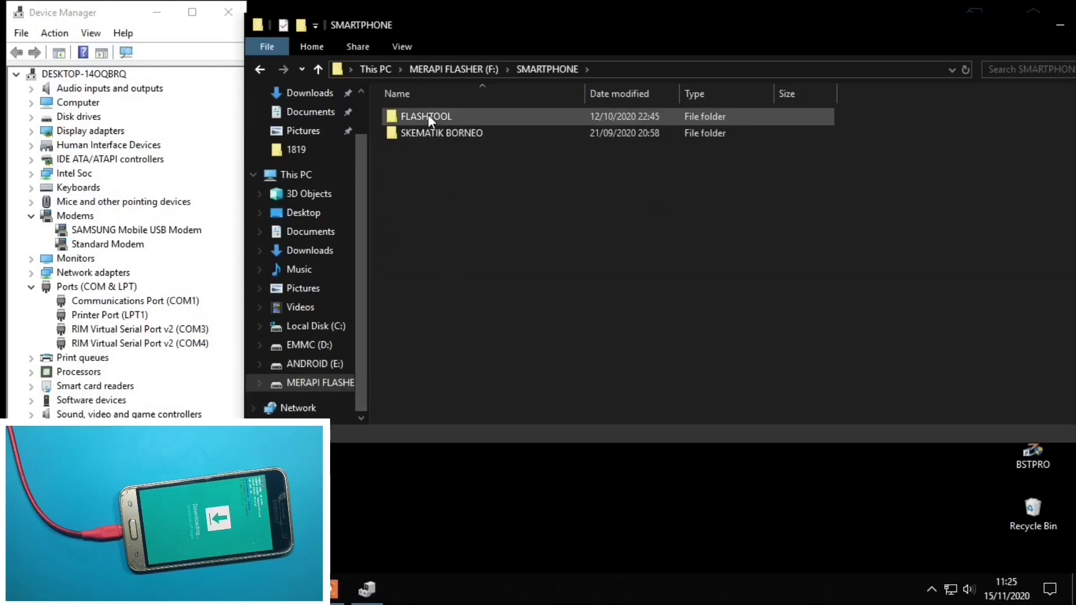
double_click(428, 115)
double_click(419, 184)
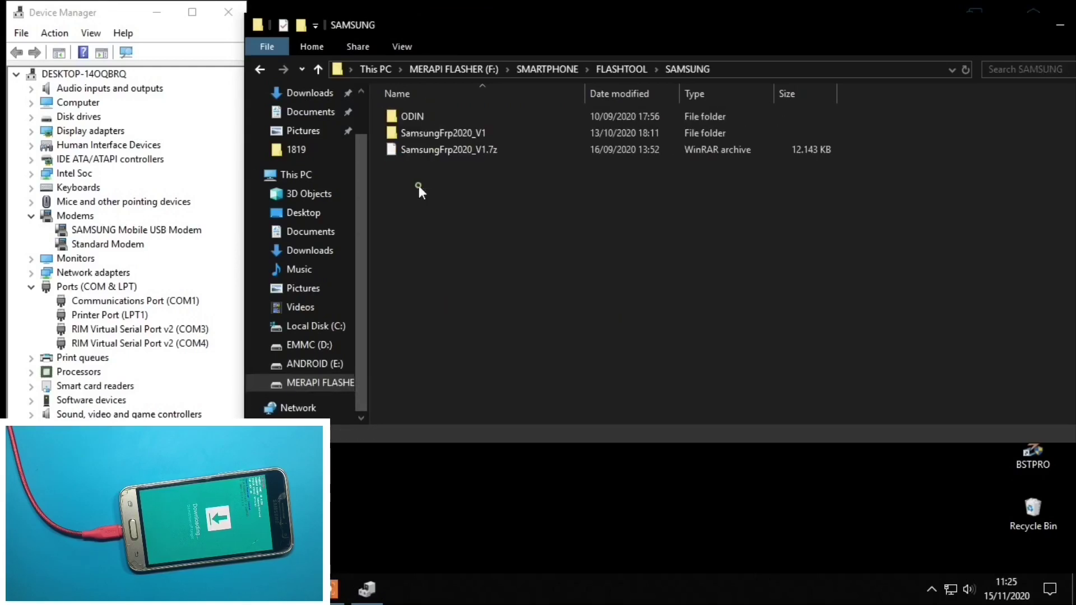
double_click(422, 116)
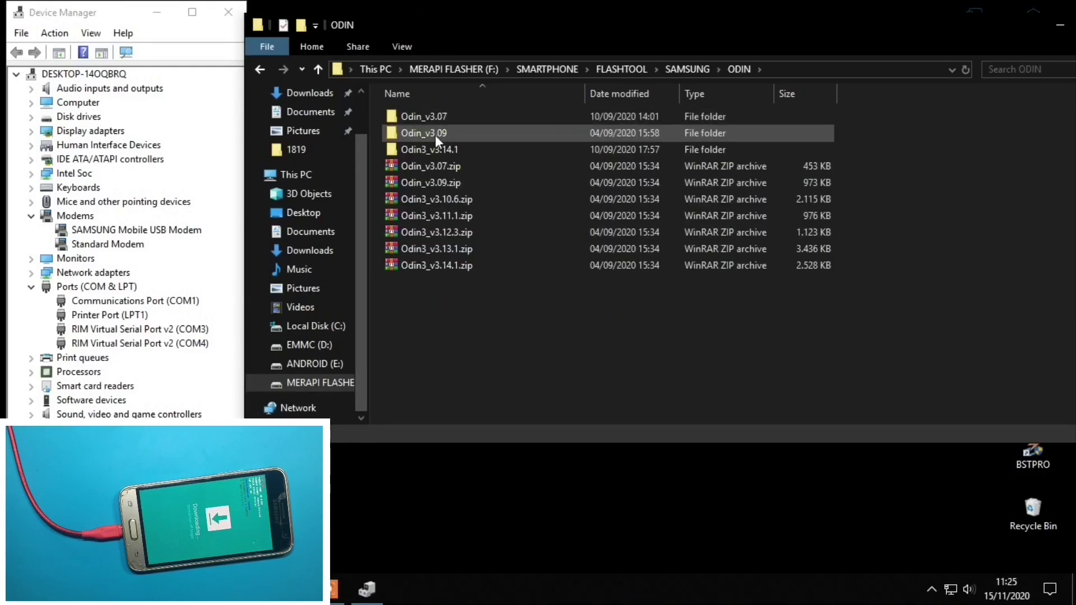
double_click(426, 133)
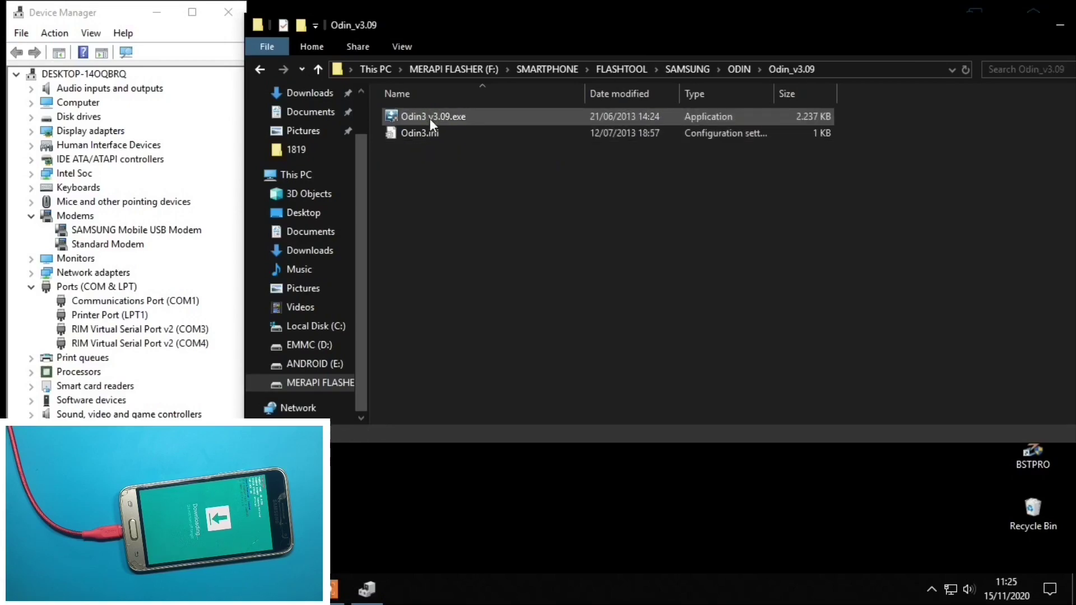
right_click(429, 117)
click(452, 148)
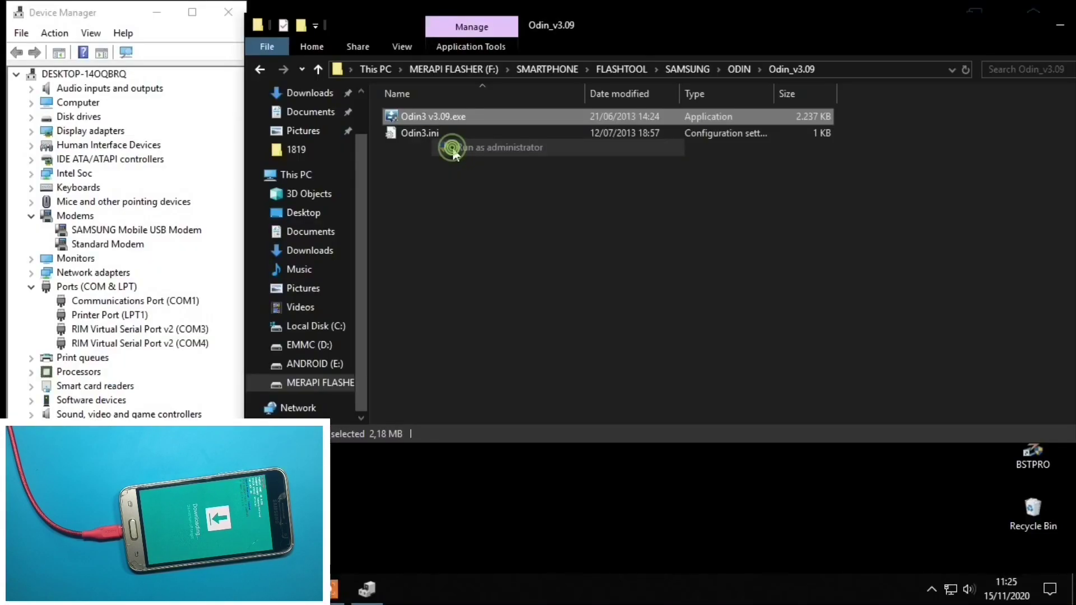
click(486, 412)
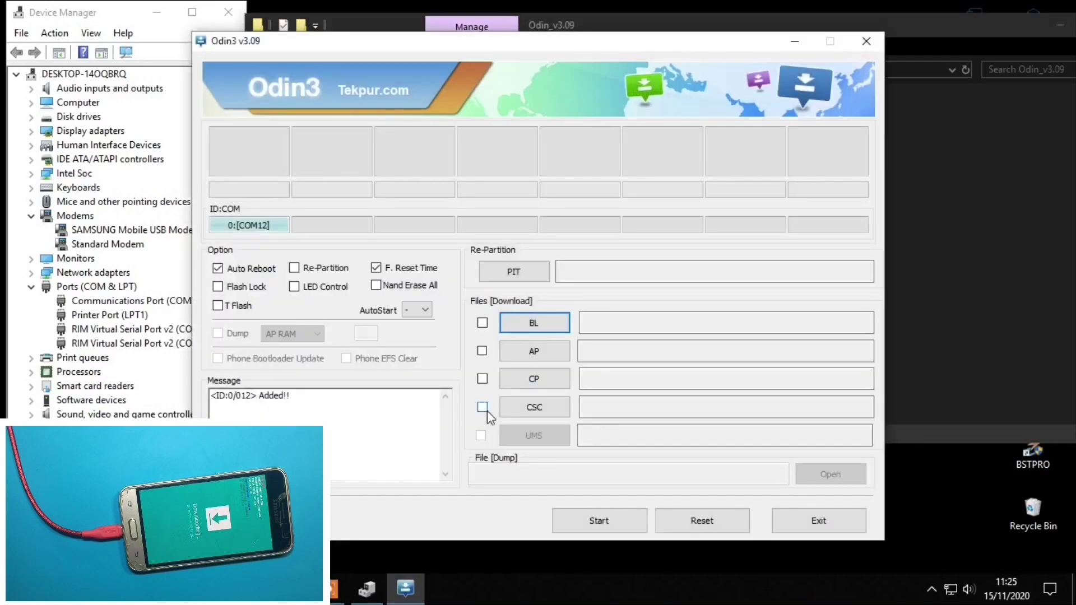
Step: Close the File Explorer window and move the Odin window beside Device Manager
click(1013, 34)
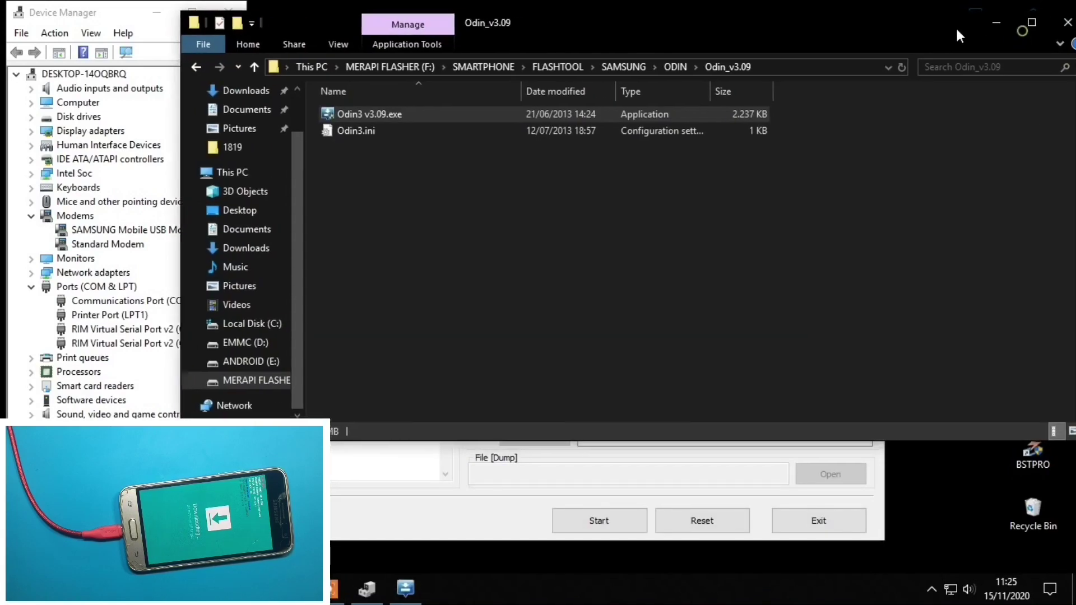
click(1053, 23)
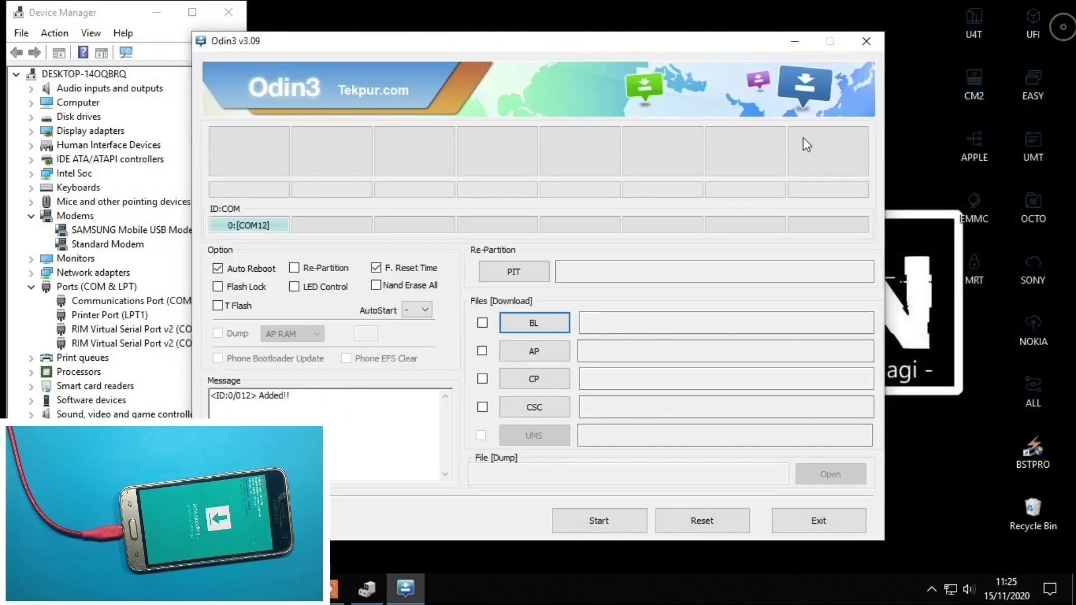
drag(519, 56, 622, 26)
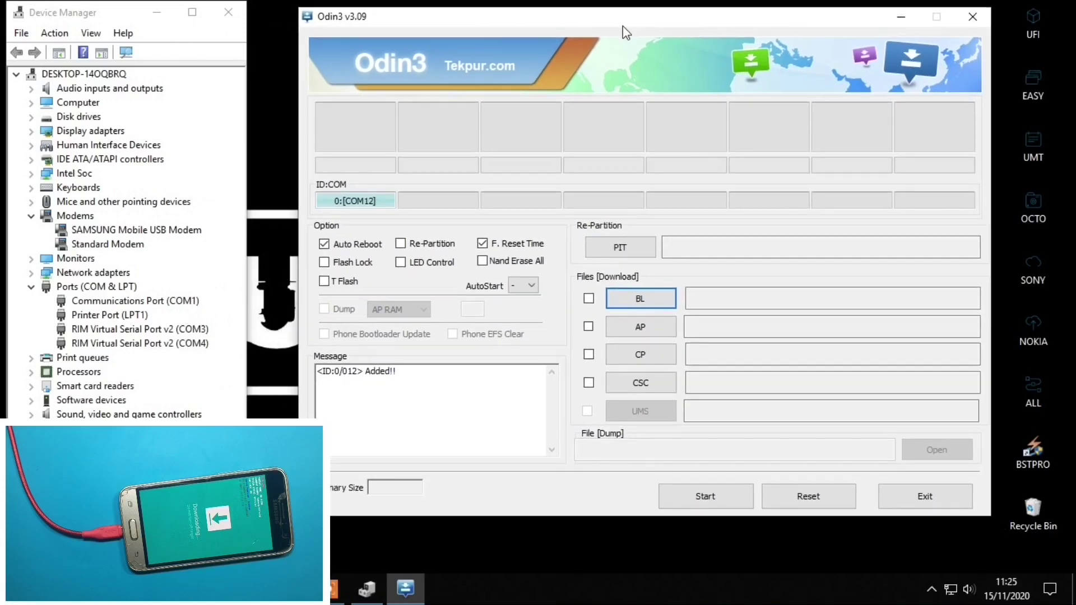
click(637, 248)
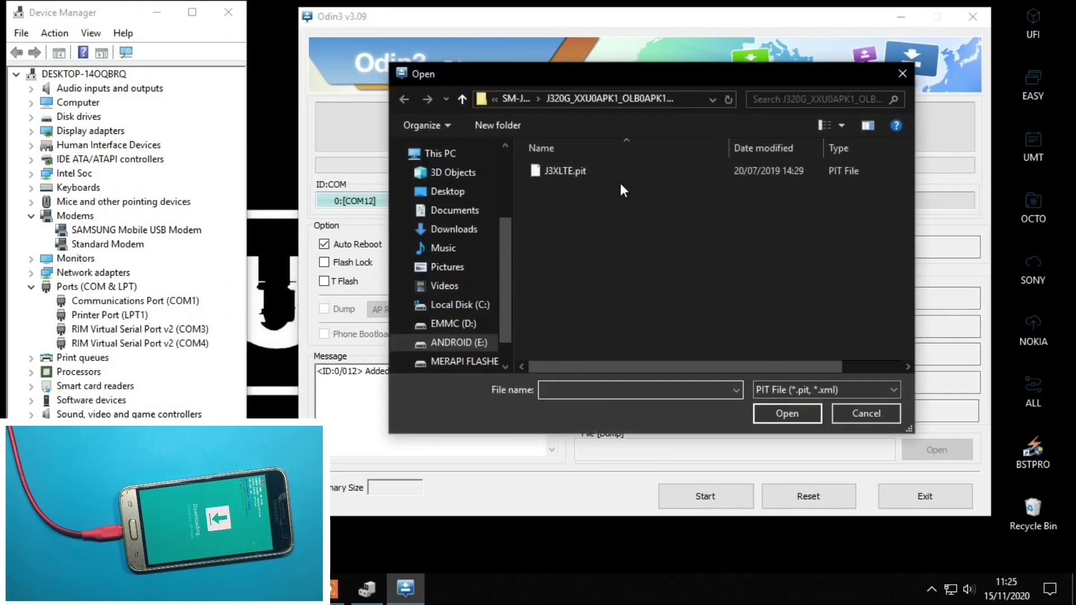
click(507, 99)
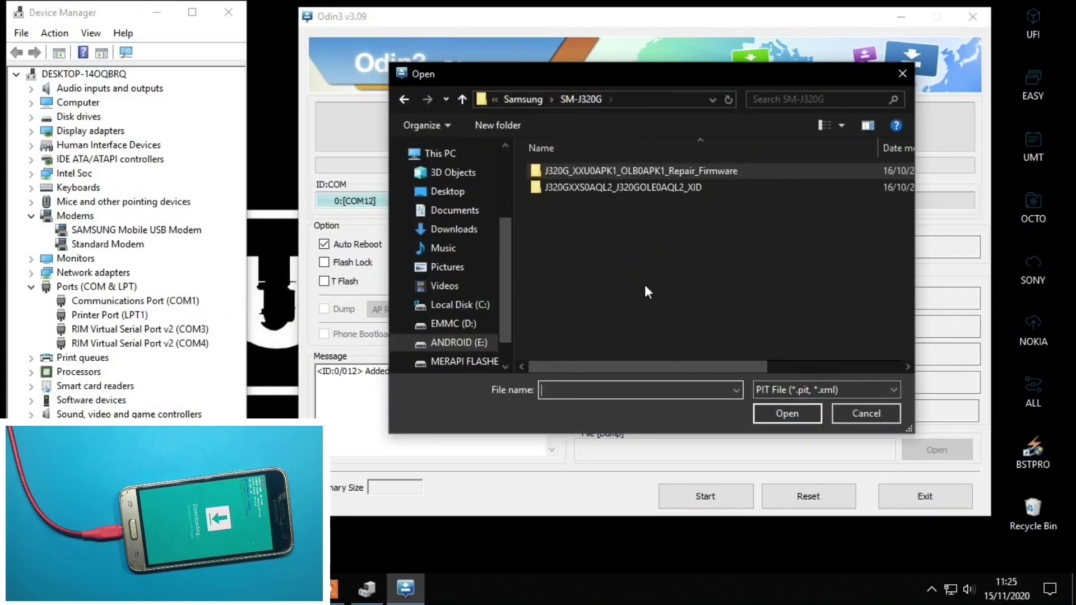
click(846, 414)
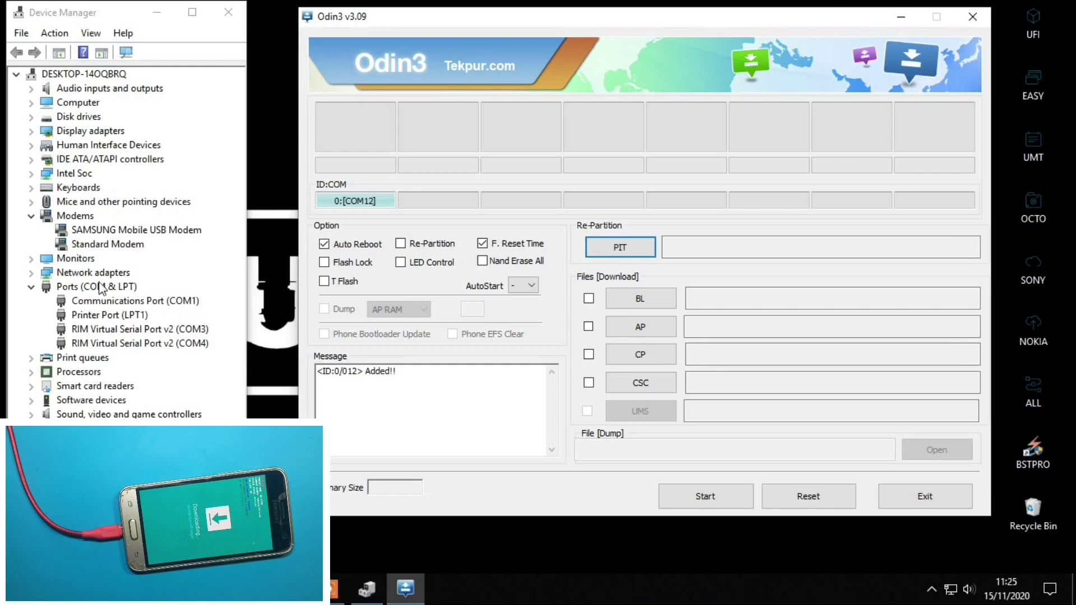
Step: Load the J120GDXU2ARB1_J120GOLE2ARB1_J120GDXU2ARA2_HOME.tar.md5 firmware from the SM-J120G folder as the AP file
click(668, 328)
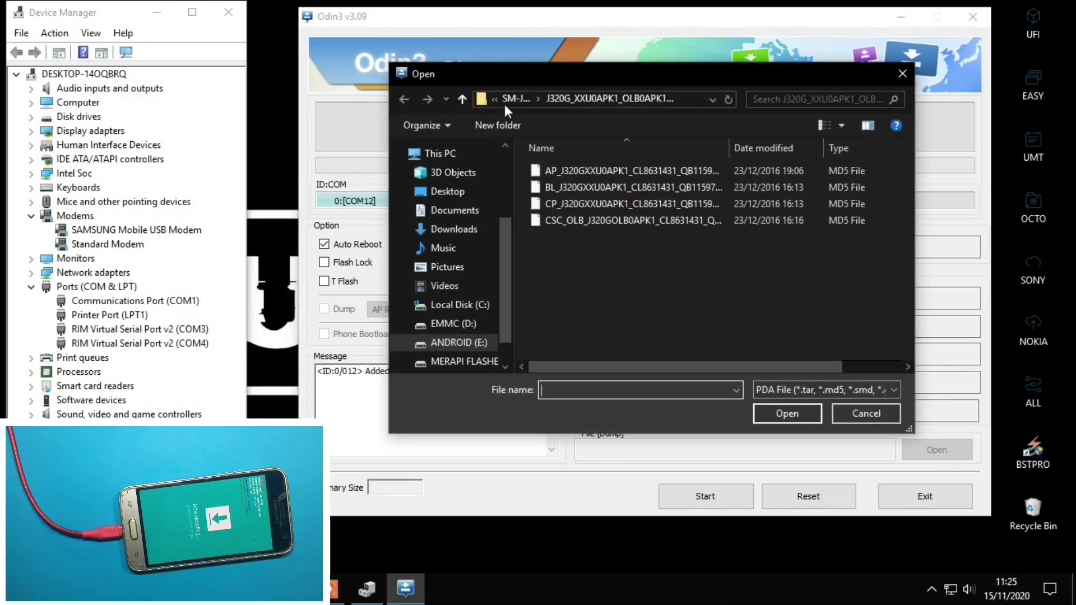
click(506, 102)
click(525, 99)
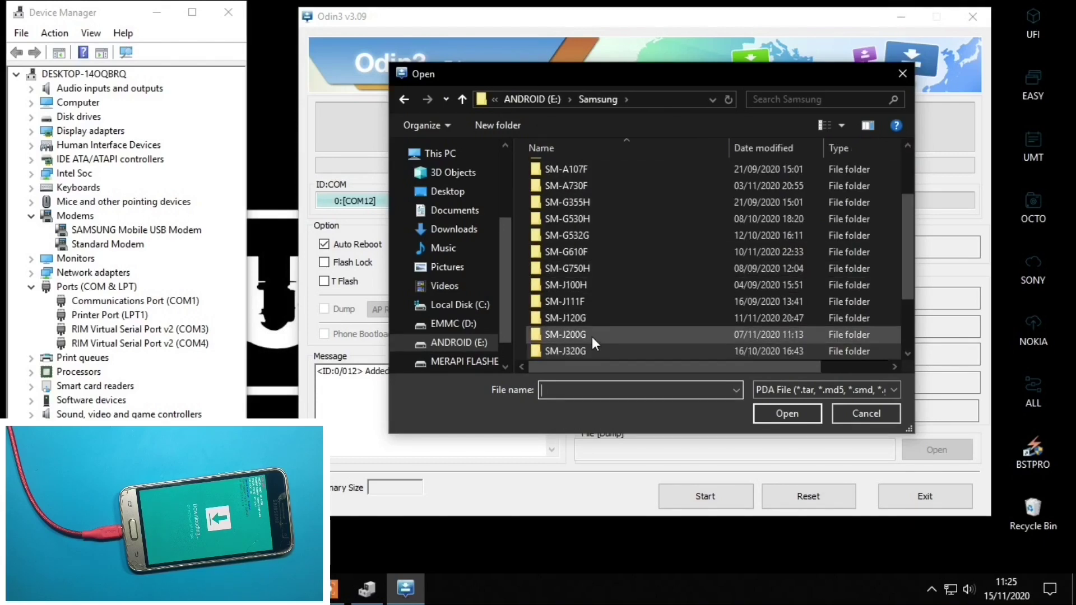
double_click(576, 318)
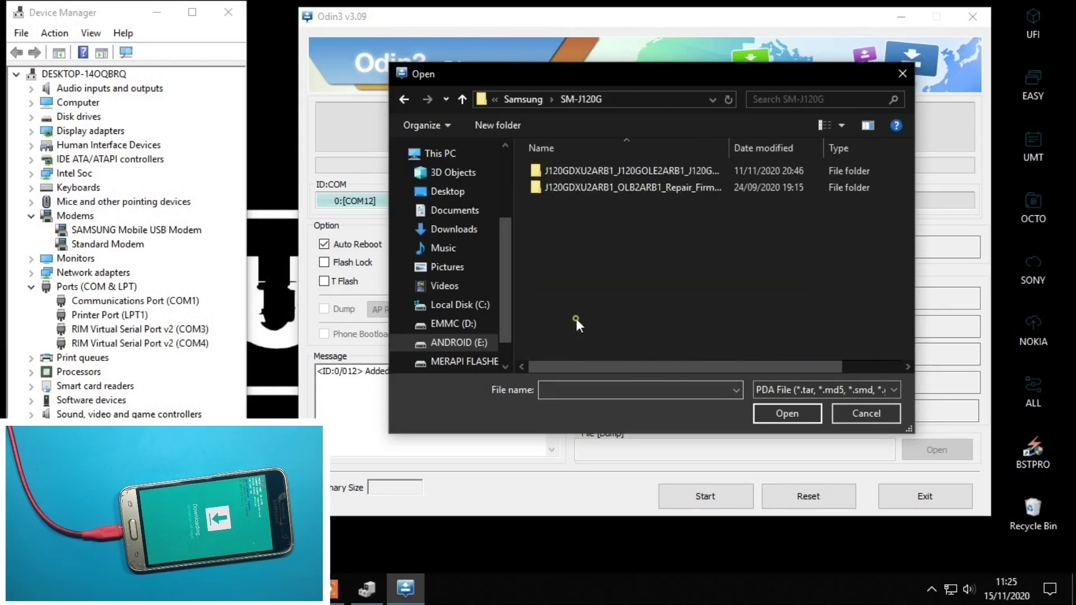
drag(729, 154, 844, 151)
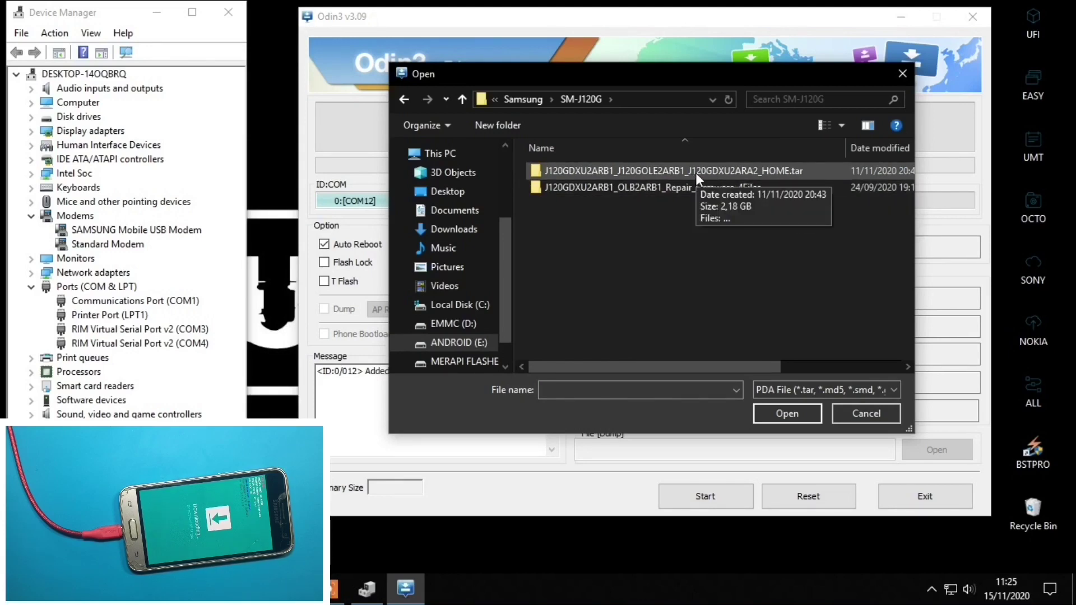
double_click(599, 170)
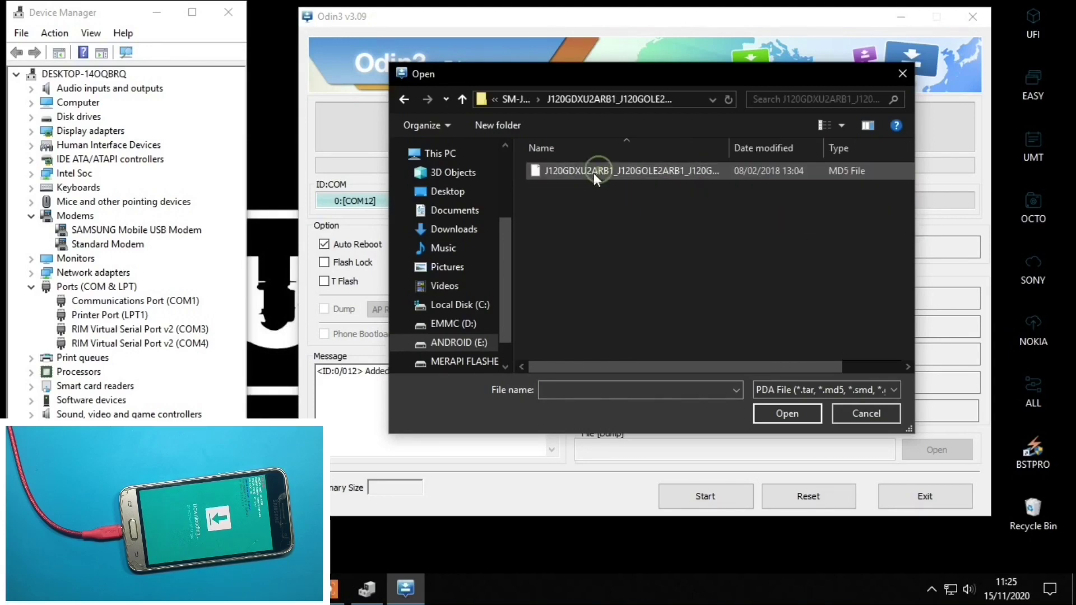
click(593, 172)
double_click(594, 172)
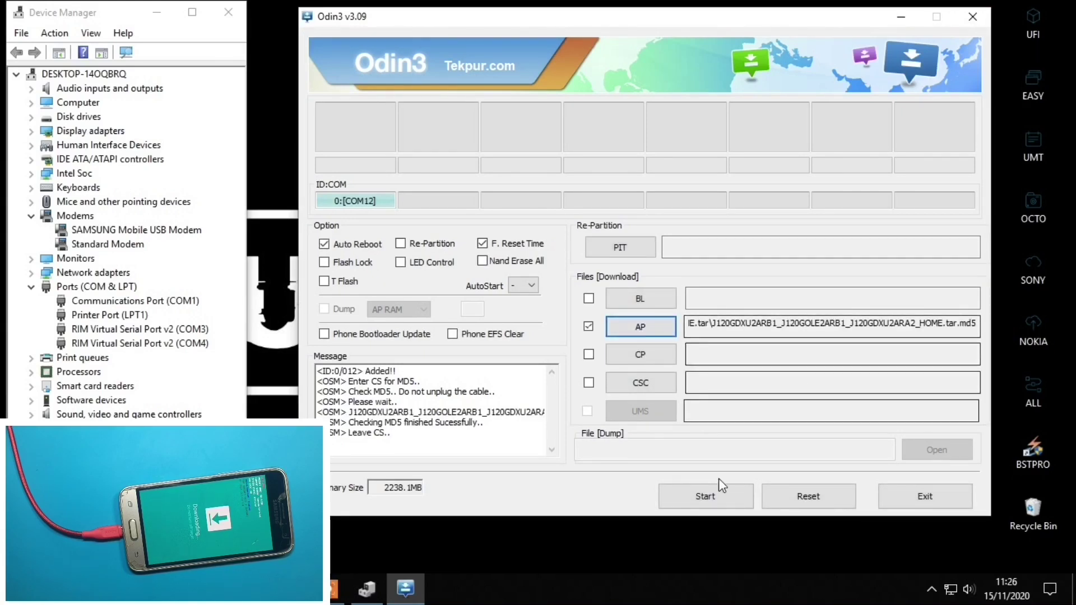
Step: Try to flash the loaded AP firmware to the connected phone, and close Odin
click(700, 499)
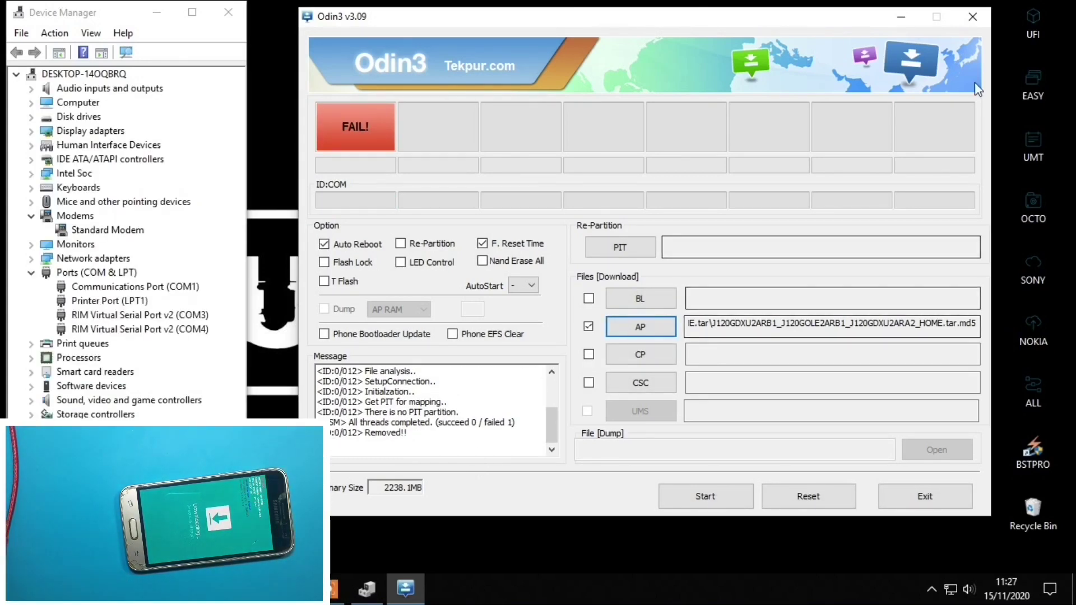
click(964, 21)
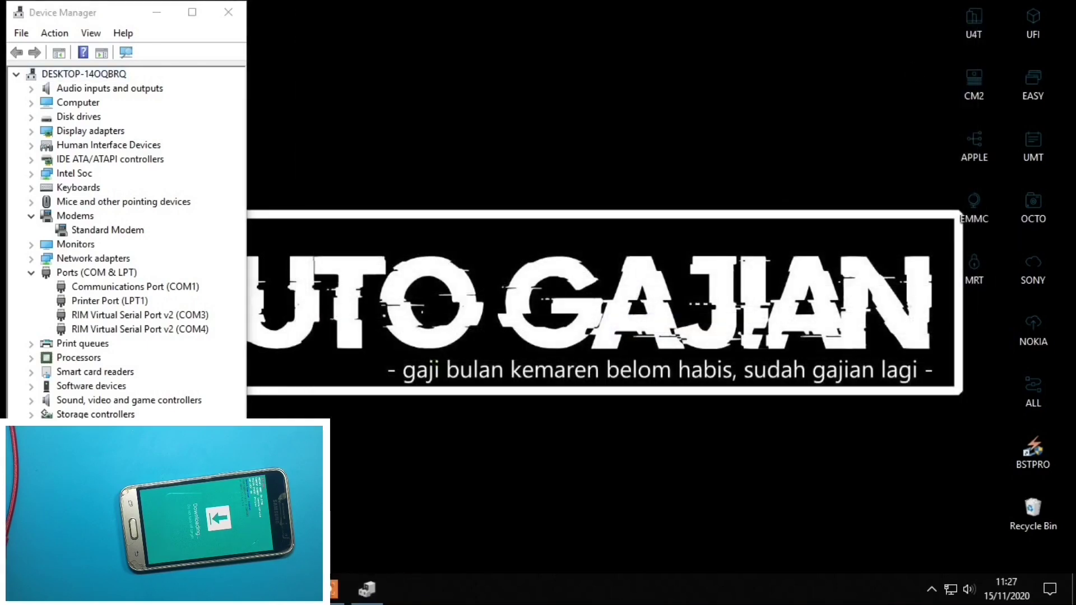
Step: Open the SM-J120G folder in File Explorer by way of the recent HOME.tar.md5 firmware file's location
key(super+e)
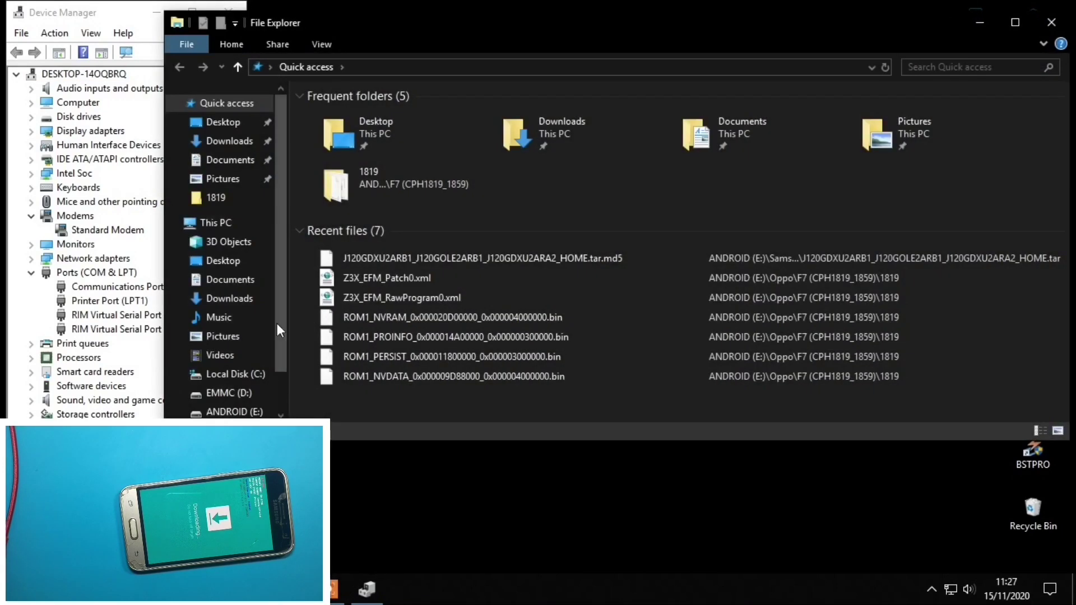
right_click(419, 256)
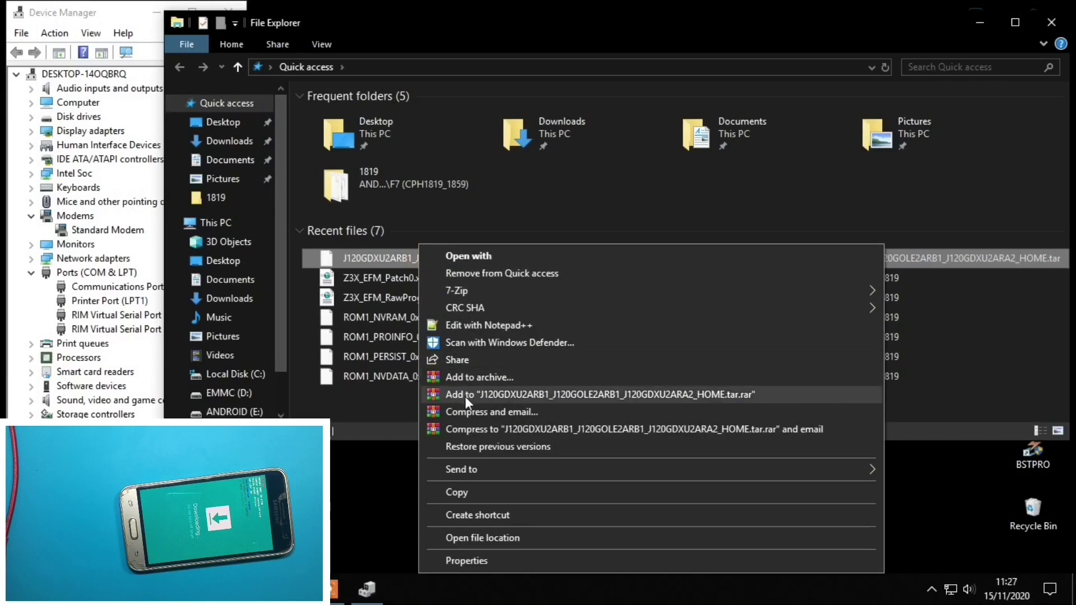
click(472, 536)
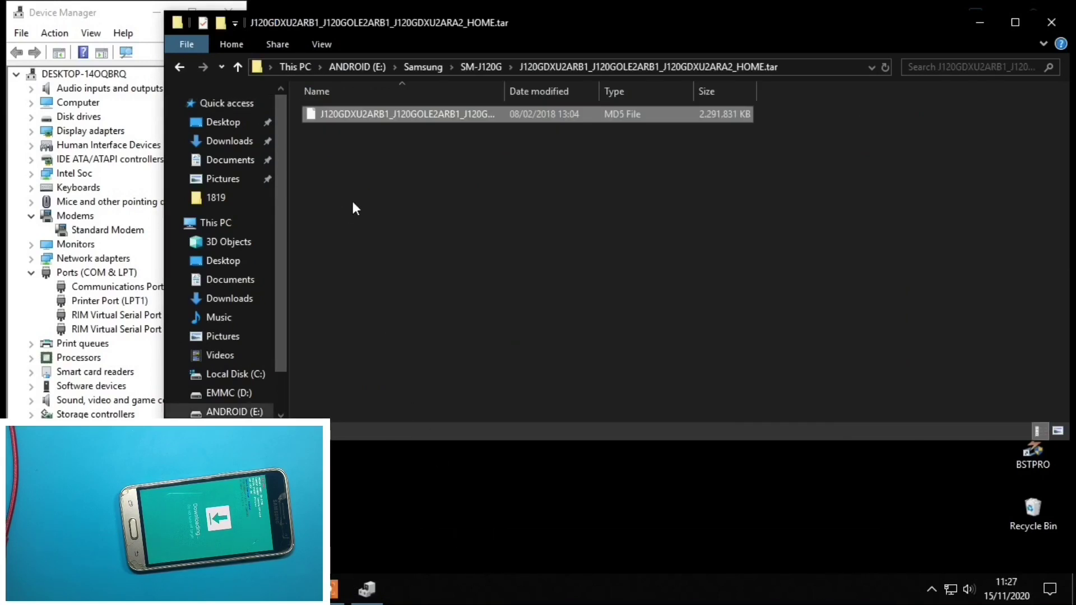
click(480, 67)
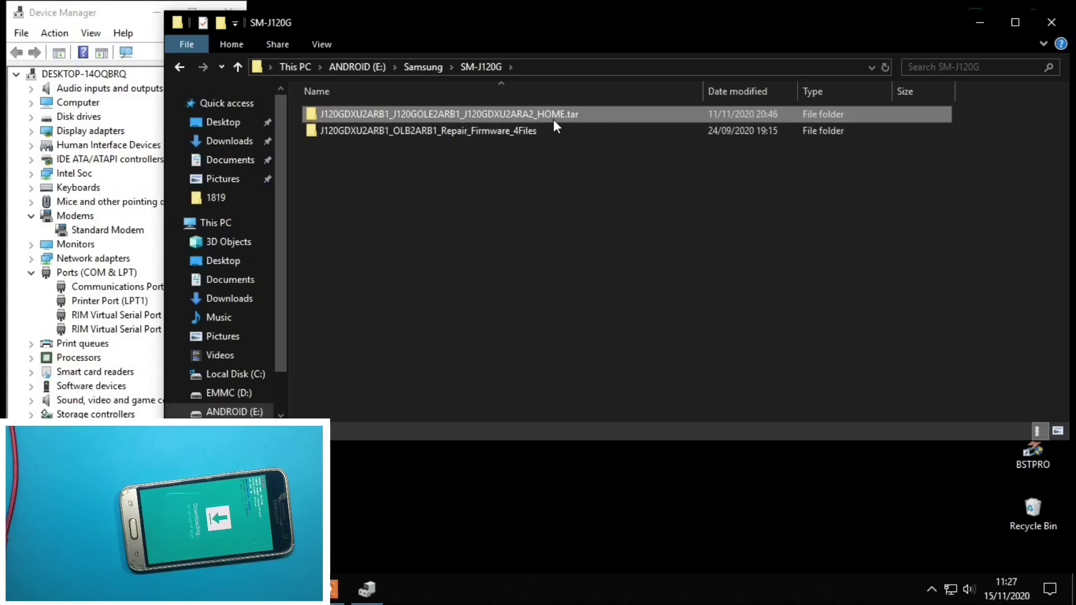
Step: Open the J120GDXU2ARB1_OLB2ARB1_Repair_Firmware_4Files folder and widen the Name column to show the full file names
double_click(481, 130)
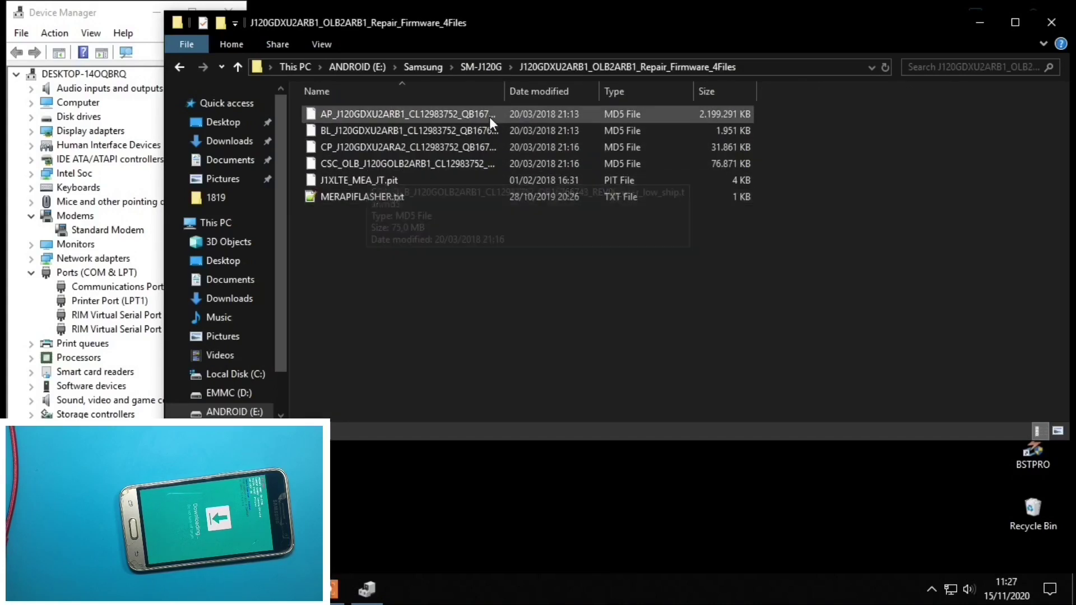
drag(505, 89, 723, 90)
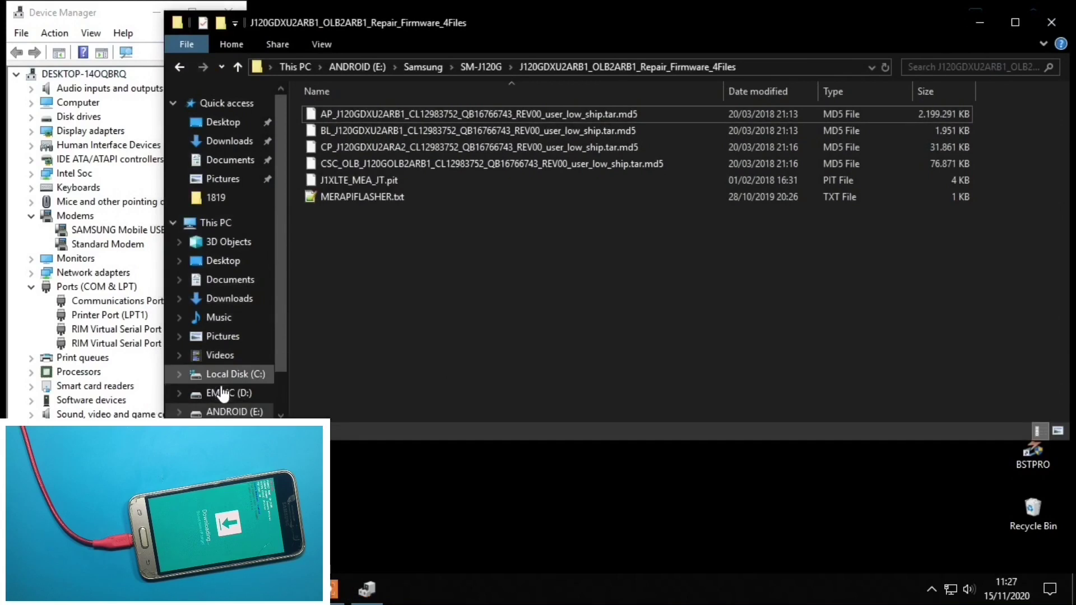
Step: Open the ODIN folder under SMARTPHONE, FLASHTOOL, SAMSUNG on the MERAPI FLASHER (F:) drive
scroll(219, 386, down, 1)
click(236, 380)
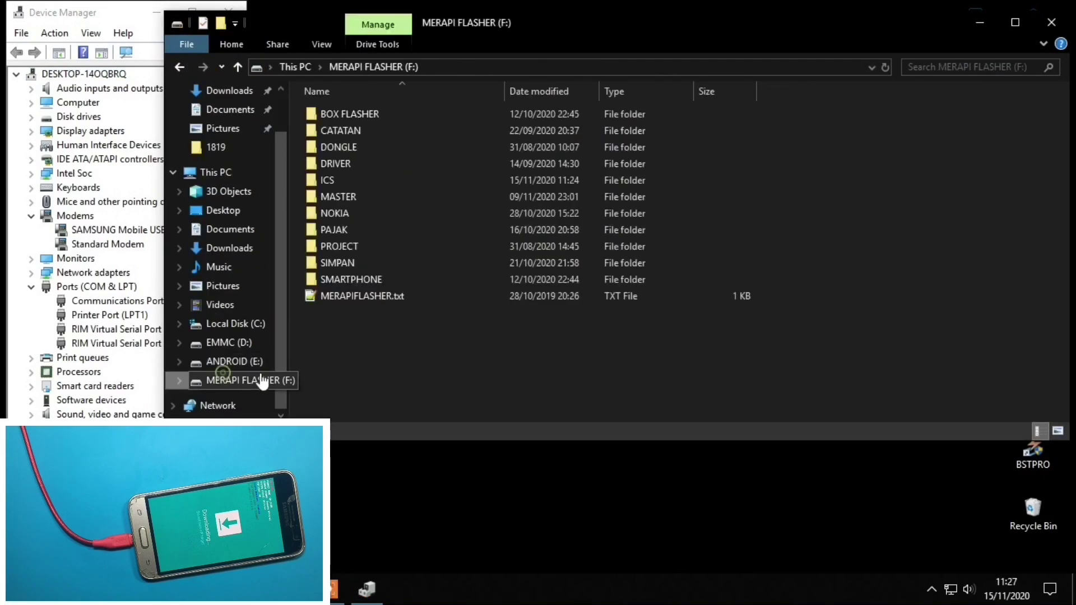
double_click(340, 280)
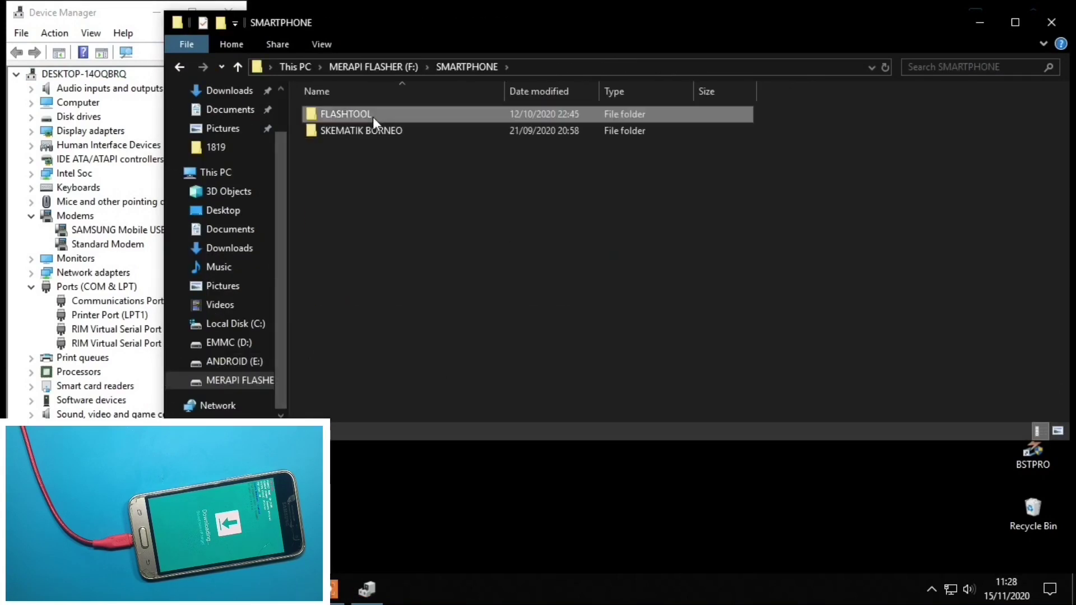
double_click(372, 117)
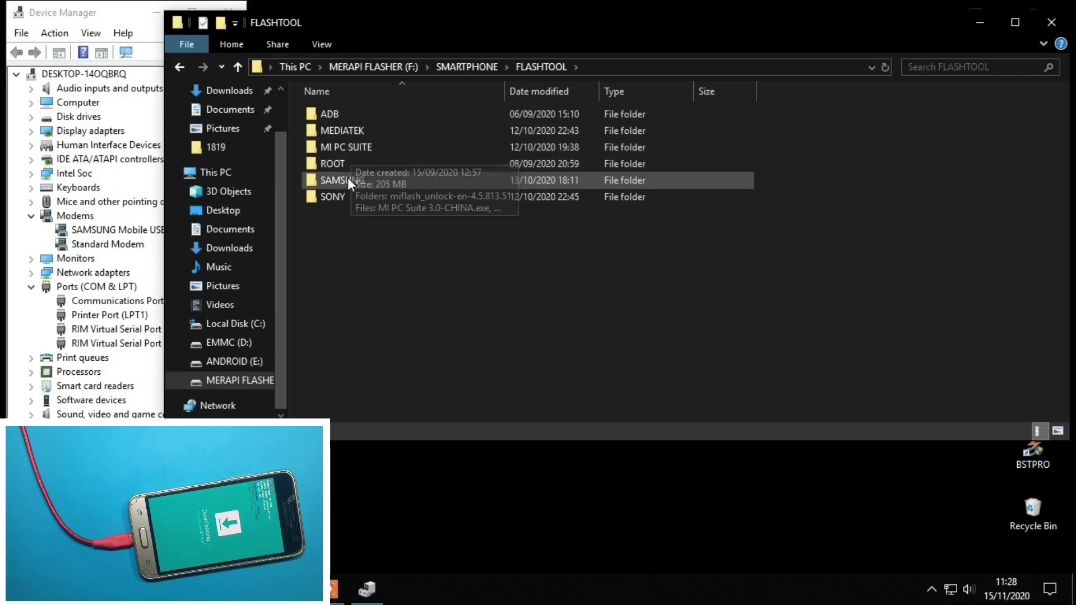
double_click(348, 178)
double_click(345, 114)
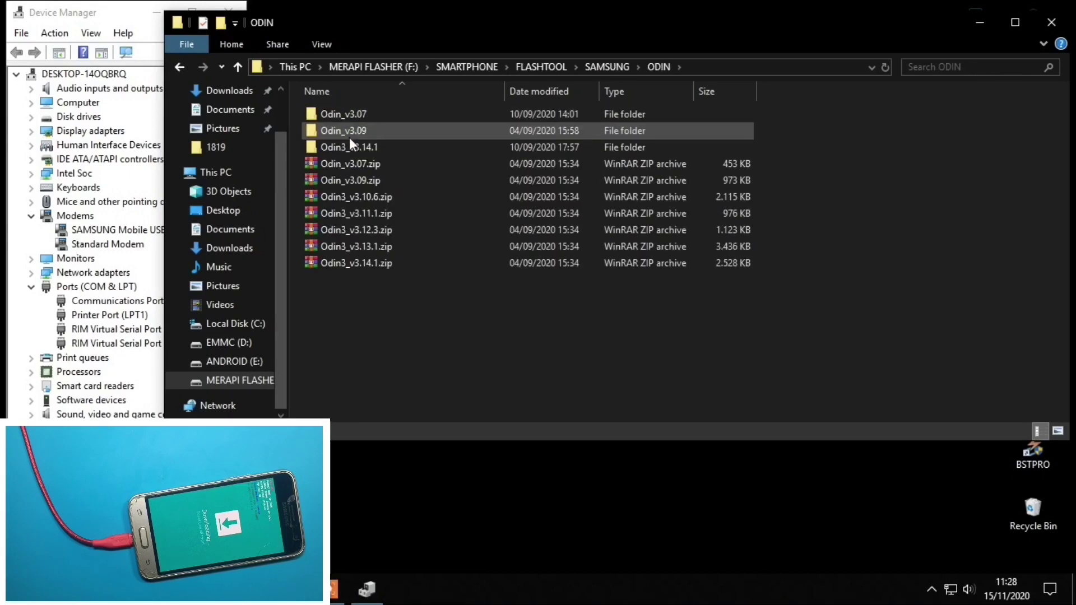
Step: Run Odin3 v3.09.exe from the Odin_v3.09 folder as administrator, and select the SAMSUNG Mobile USB Modem in Device Manager beside it
double_click(349, 134)
right_click(347, 119)
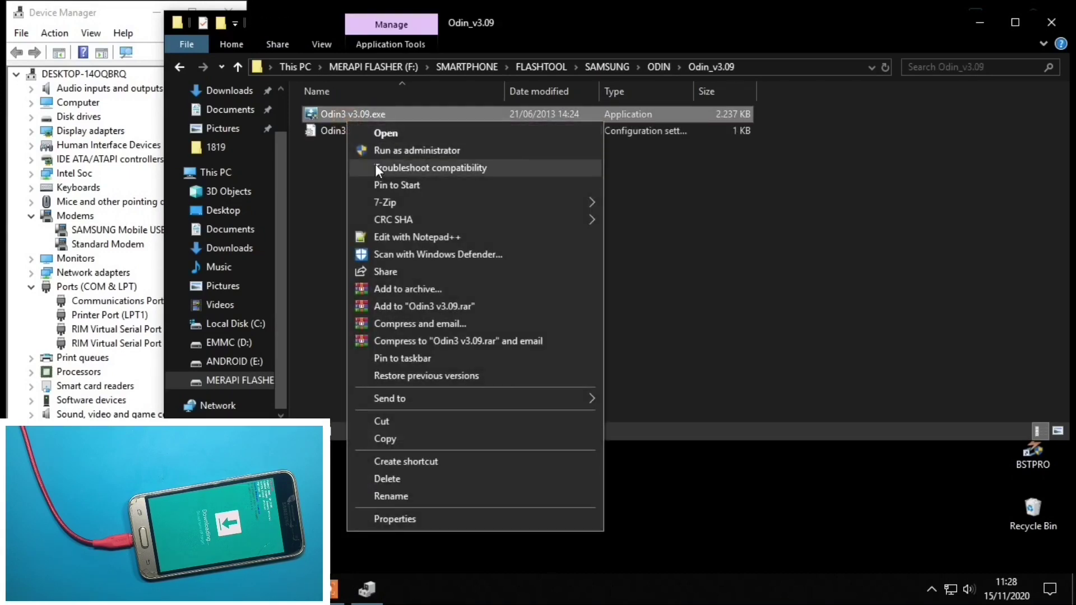
click(374, 156)
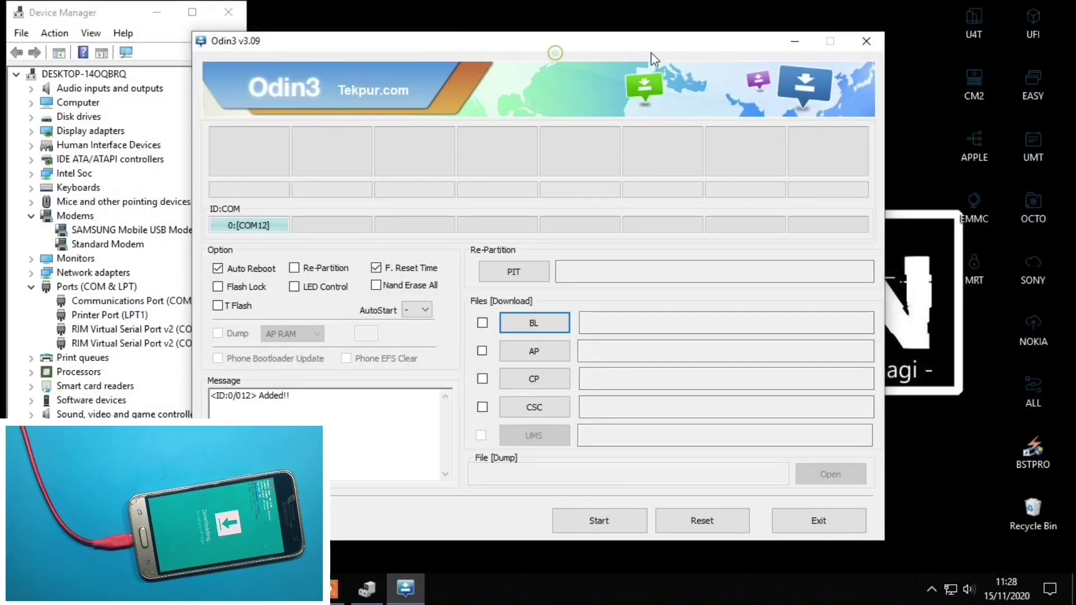
drag(632, 49, 725, 40)
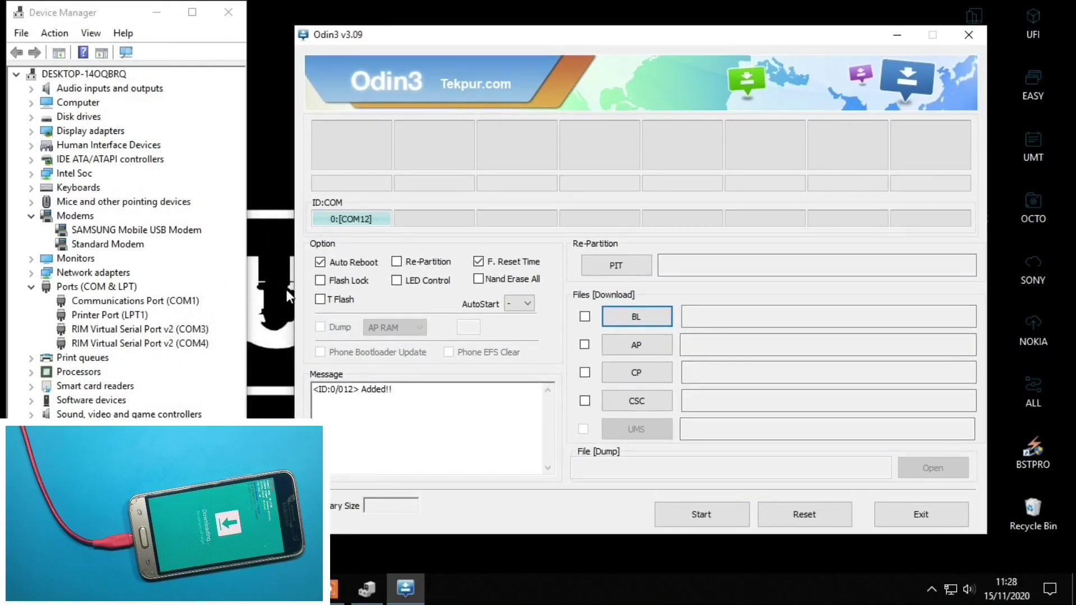
click(152, 231)
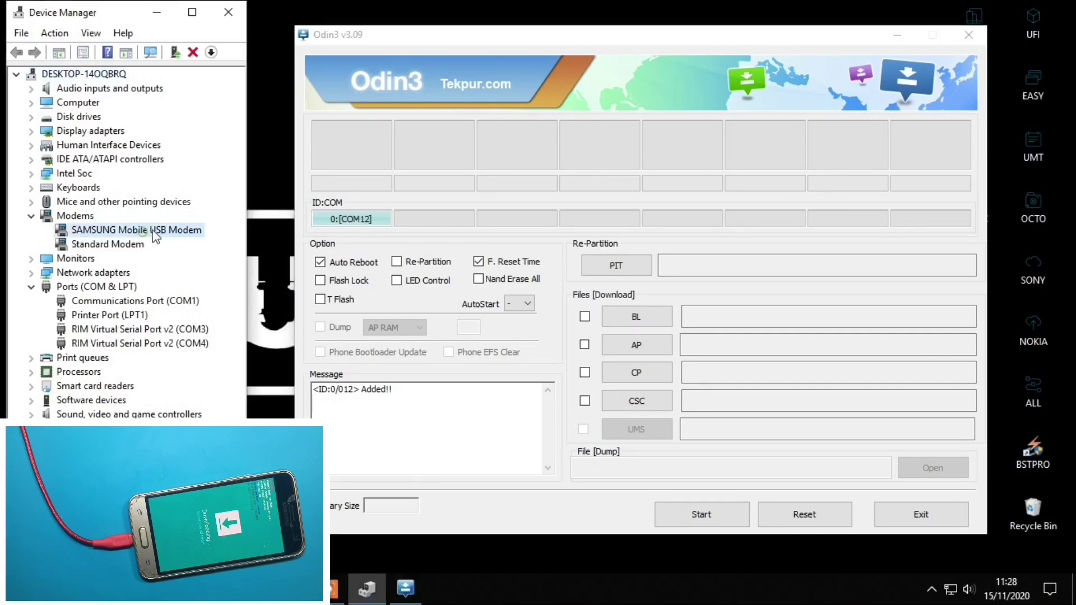
Step: Load J1XLTE_MEA_JT.pit from the J120GDXU2ARB1_OLB2ARB1_Repair_Firmware_4Files folder as the PIT file
click(636, 261)
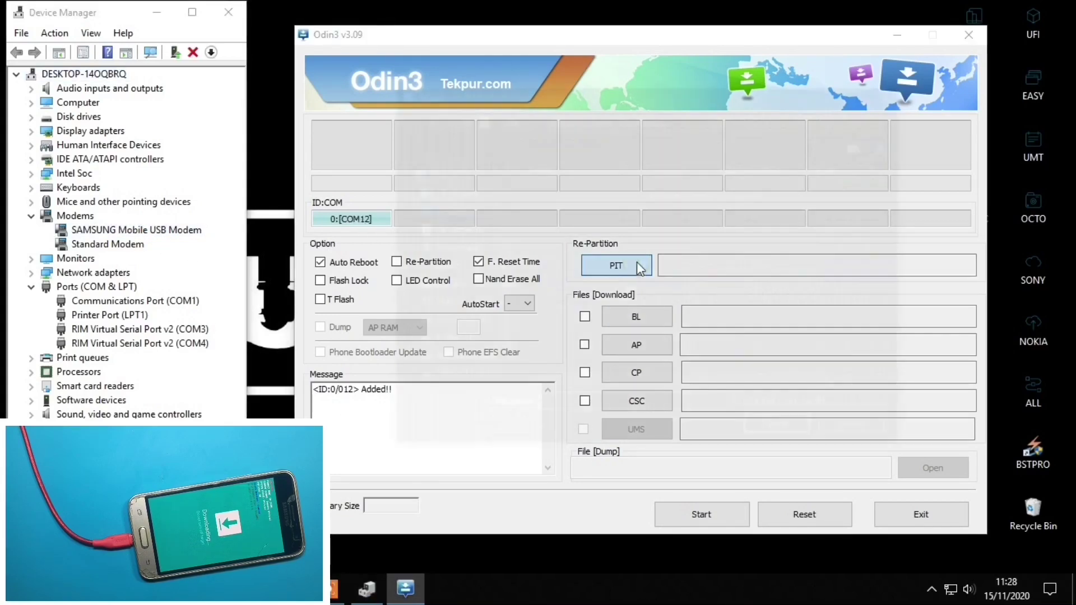
click(514, 117)
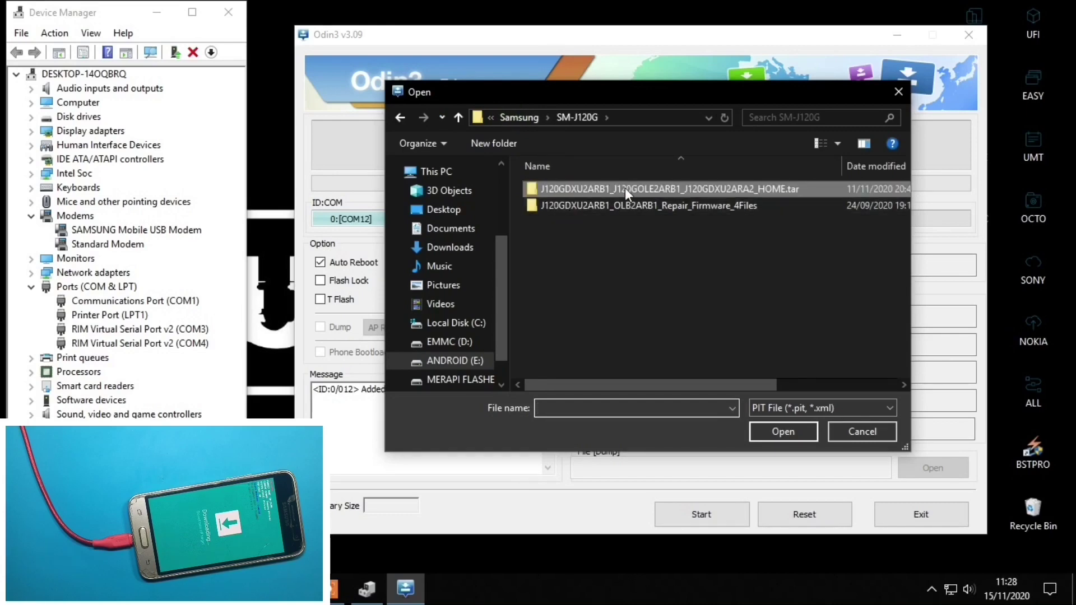
double_click(597, 202)
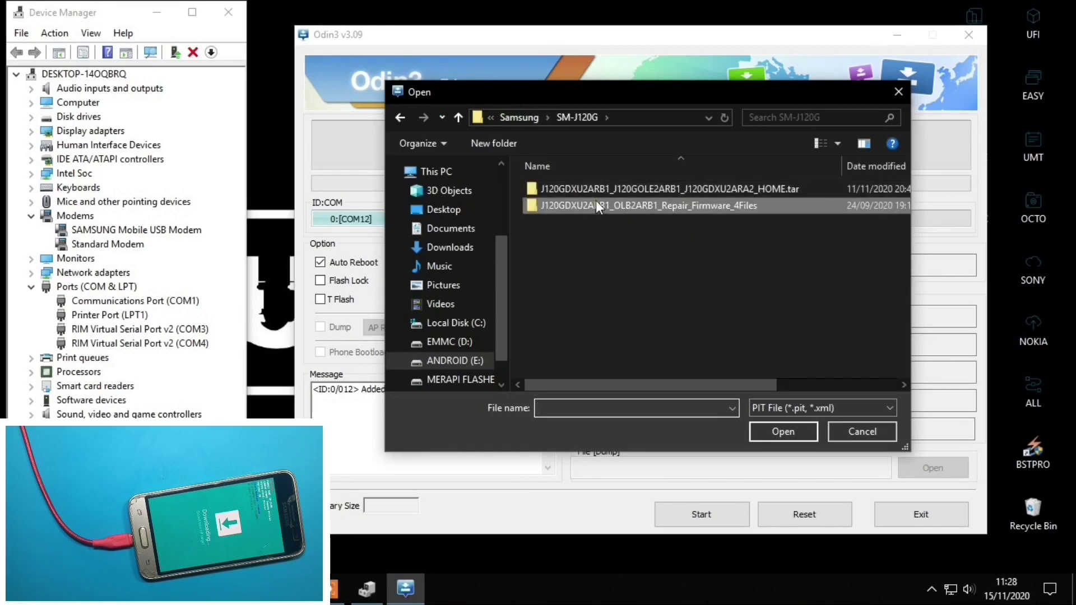
click(587, 190)
double_click(587, 190)
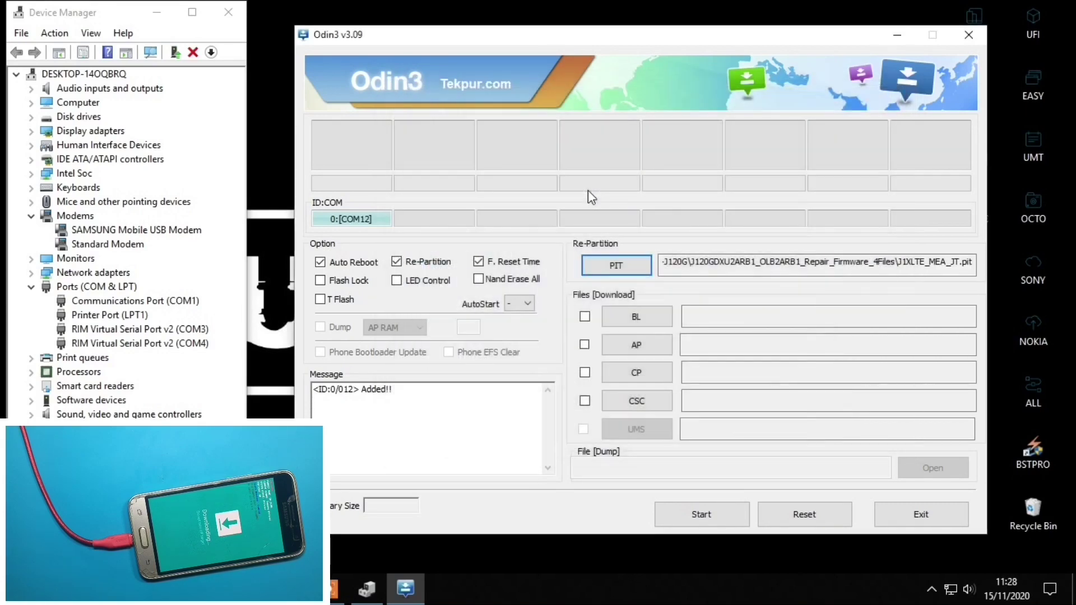
Step: Load the repair firmware's BL_J120GDXU2ARB1 file as BL and its AP_J120GDXU2ARB1 file as AP
click(635, 318)
click(566, 206)
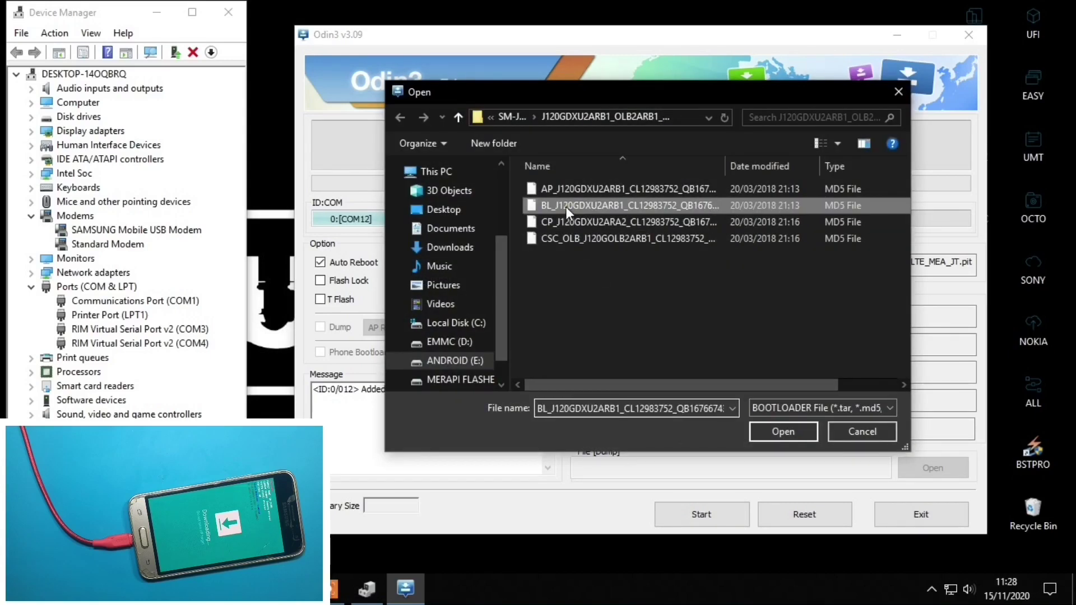
double_click(566, 207)
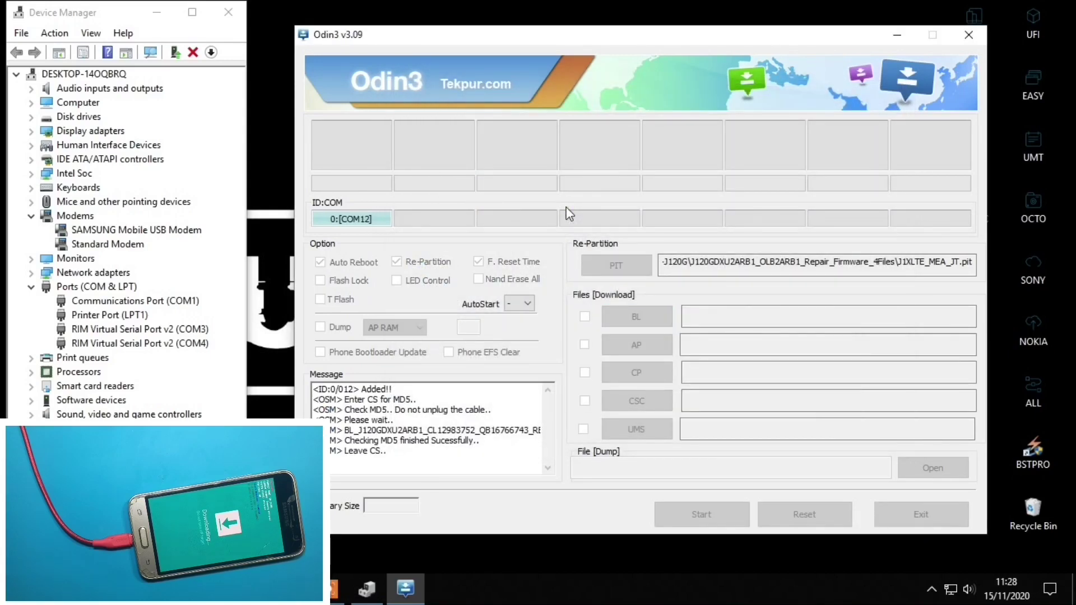
click(634, 350)
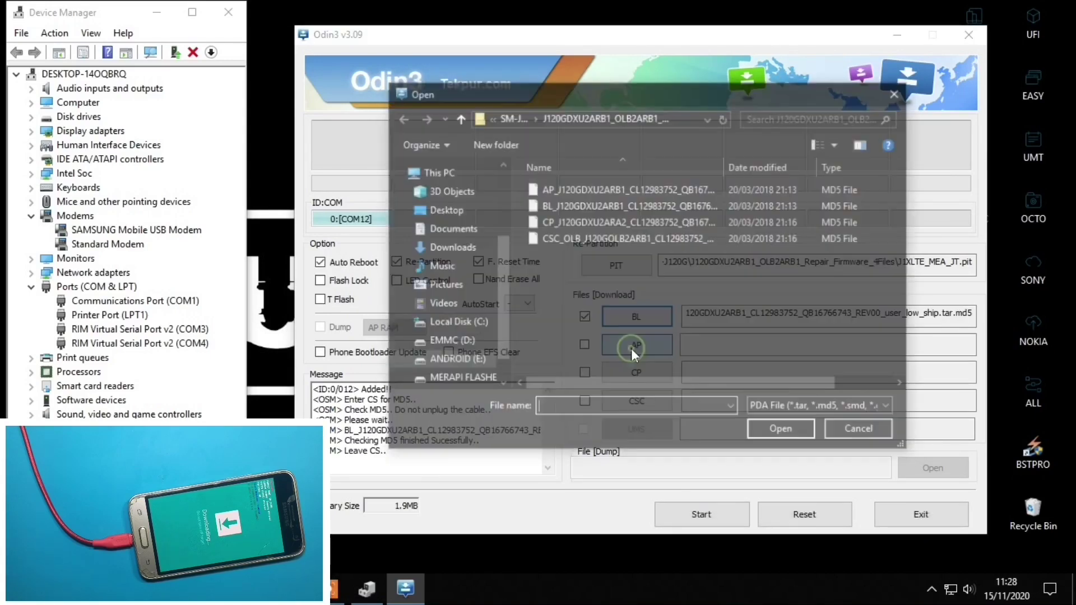
double_click(600, 191)
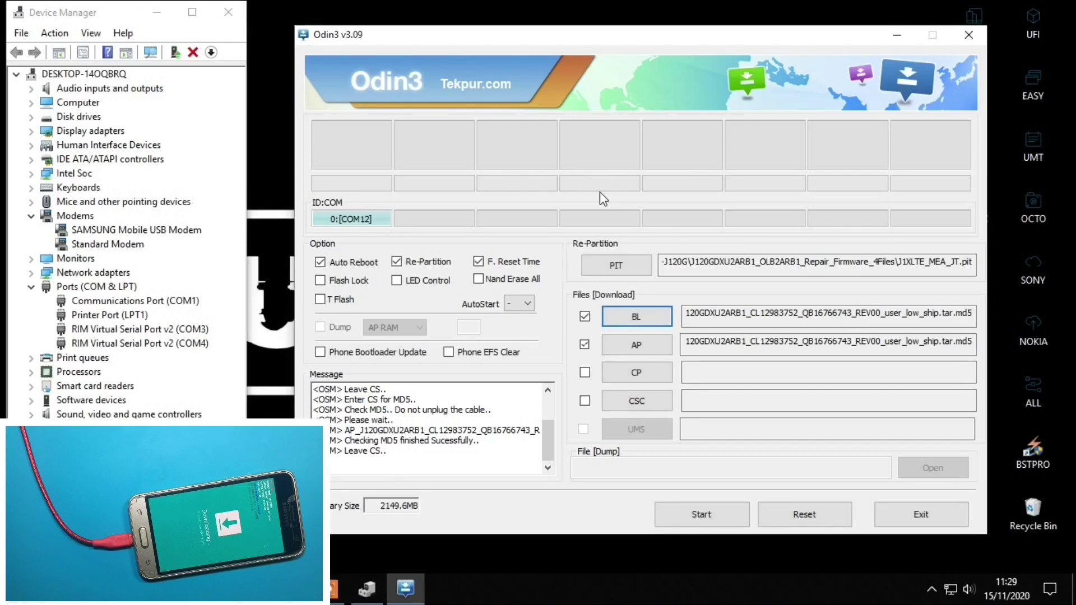
Step: Load the repair firmware's CP_J120GDXU2ARA2 file as CP and its CSC_OLB_J120GOLB2ARB1 file as CSC
click(643, 374)
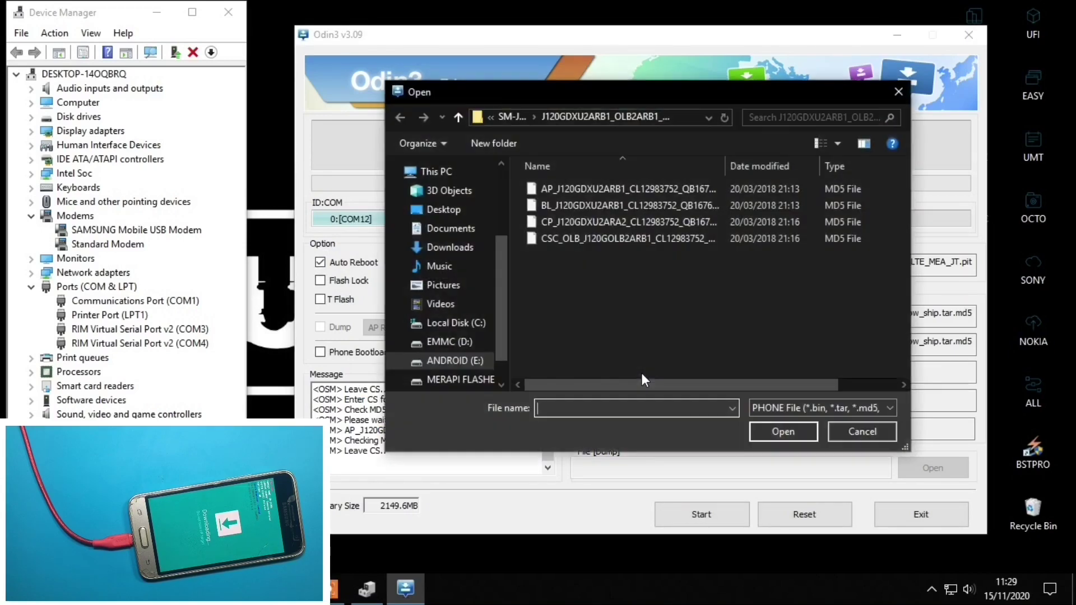
click(602, 222)
double_click(603, 221)
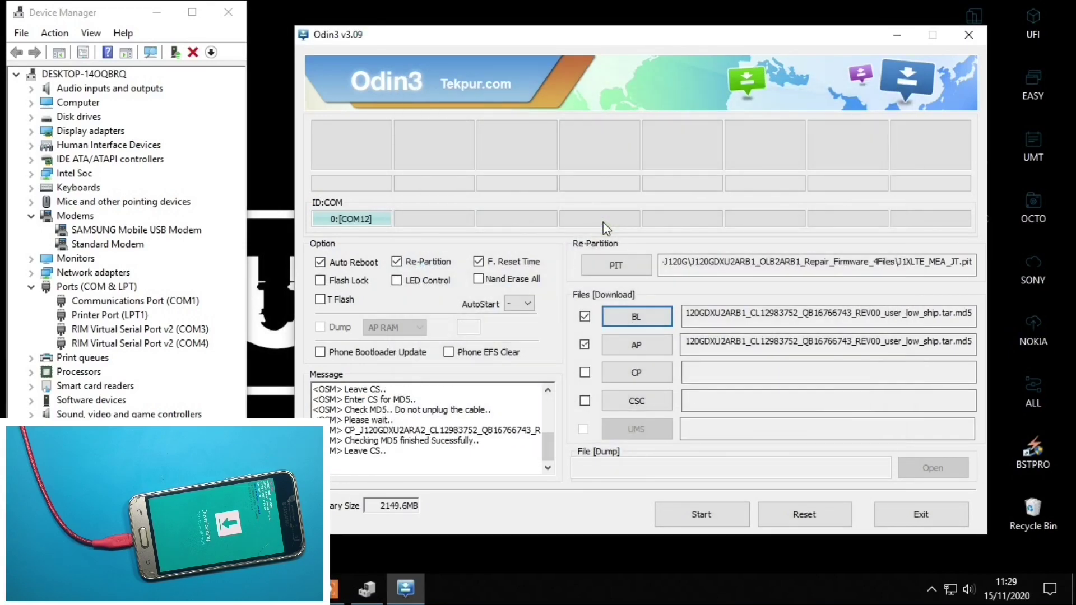
click(646, 407)
click(567, 240)
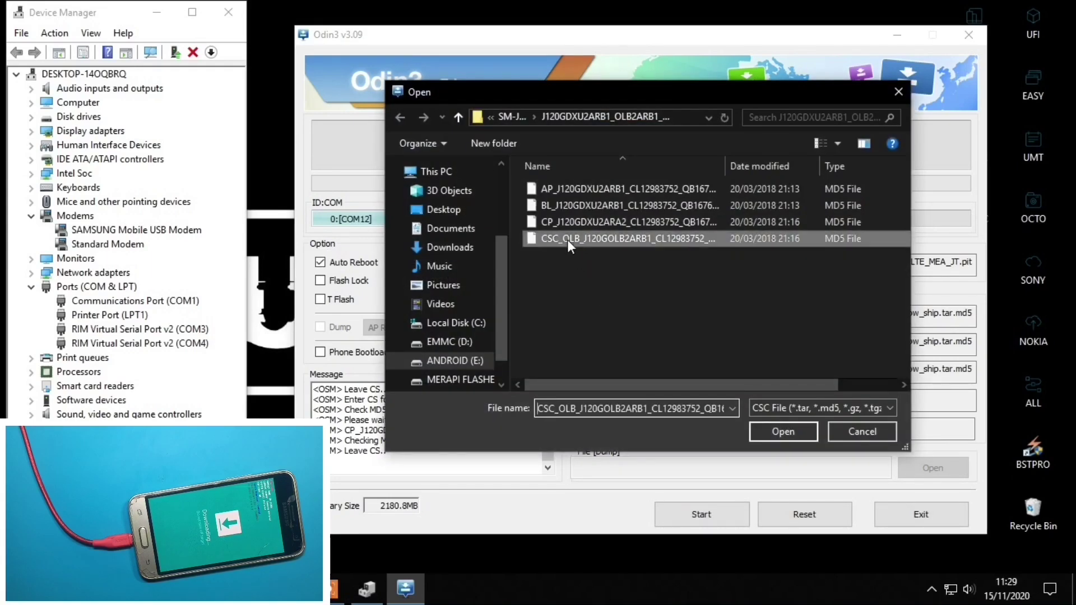
double_click(567, 240)
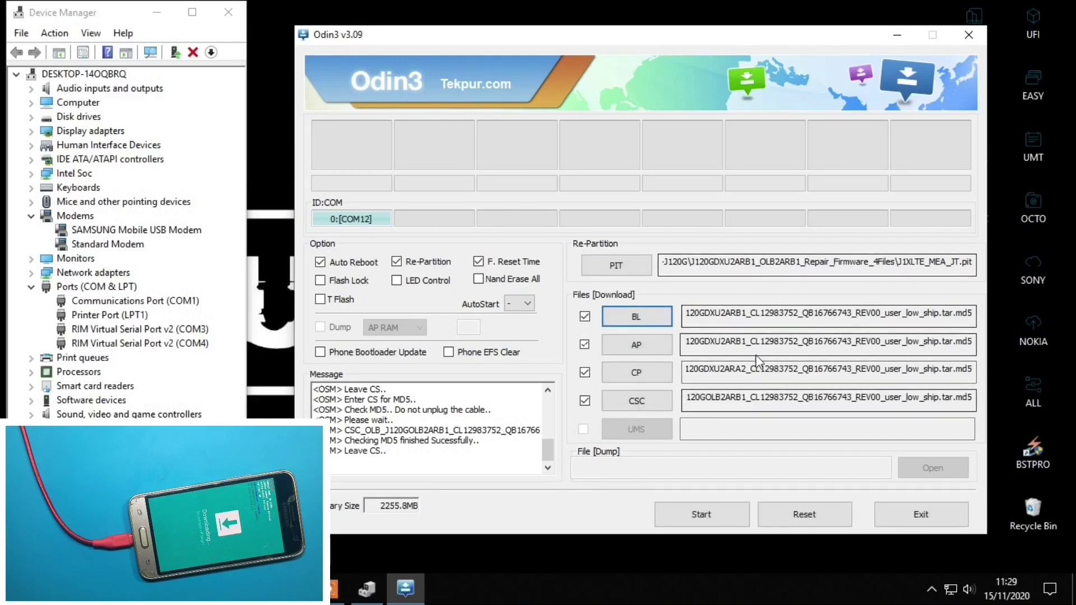
Step: Try to flash the loaded PIT, BL, AP, CP and CSC files to the connected phone, and close Odin
click(700, 515)
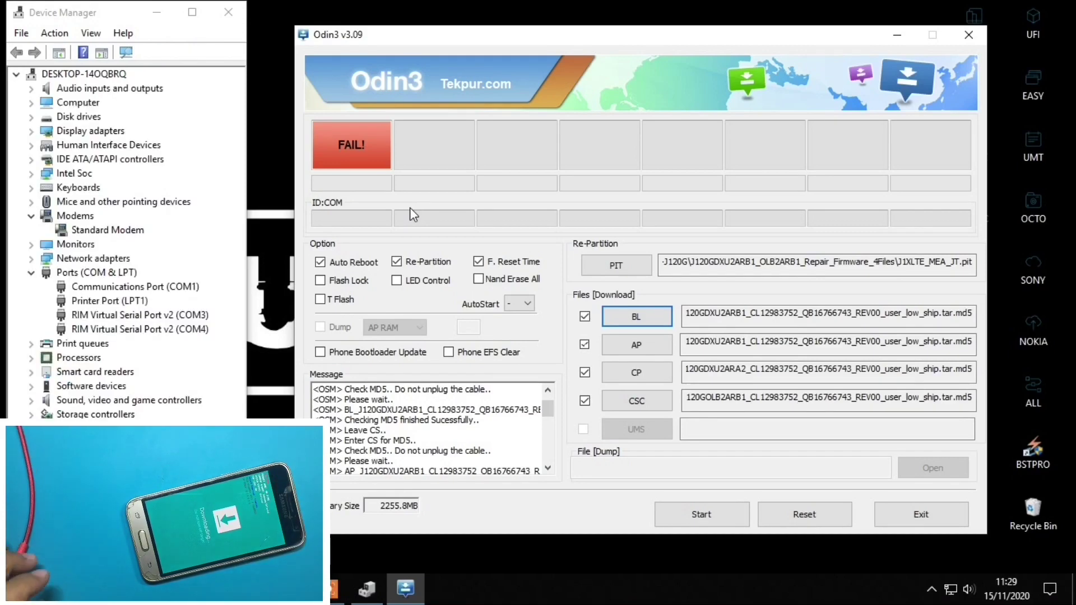
click(968, 34)
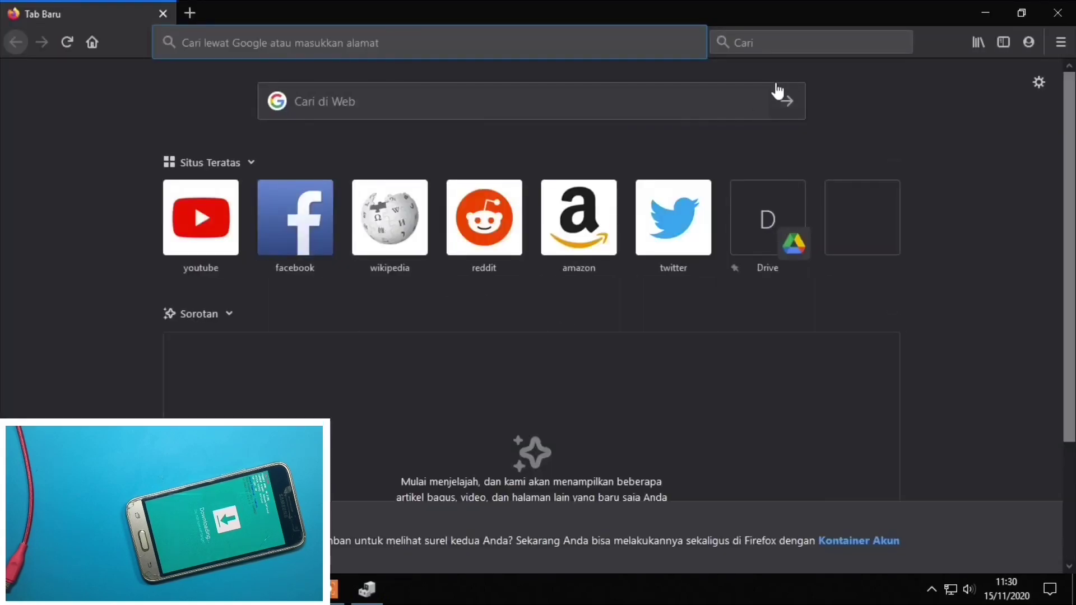
Step: Search the web in Firefox for "sm-j120g gsmarena"
click(785, 47)
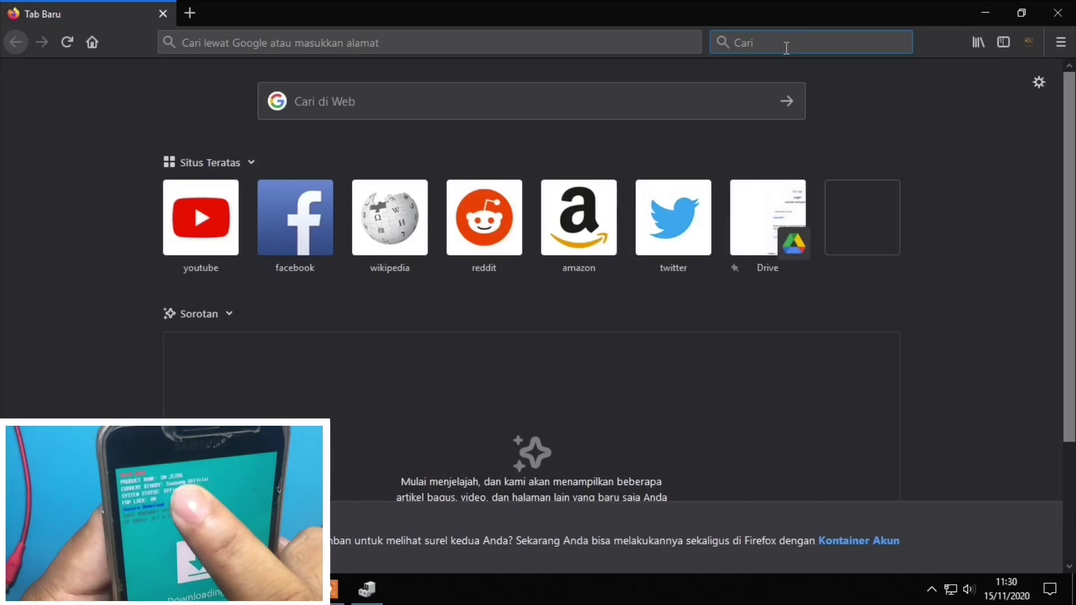
text(s)
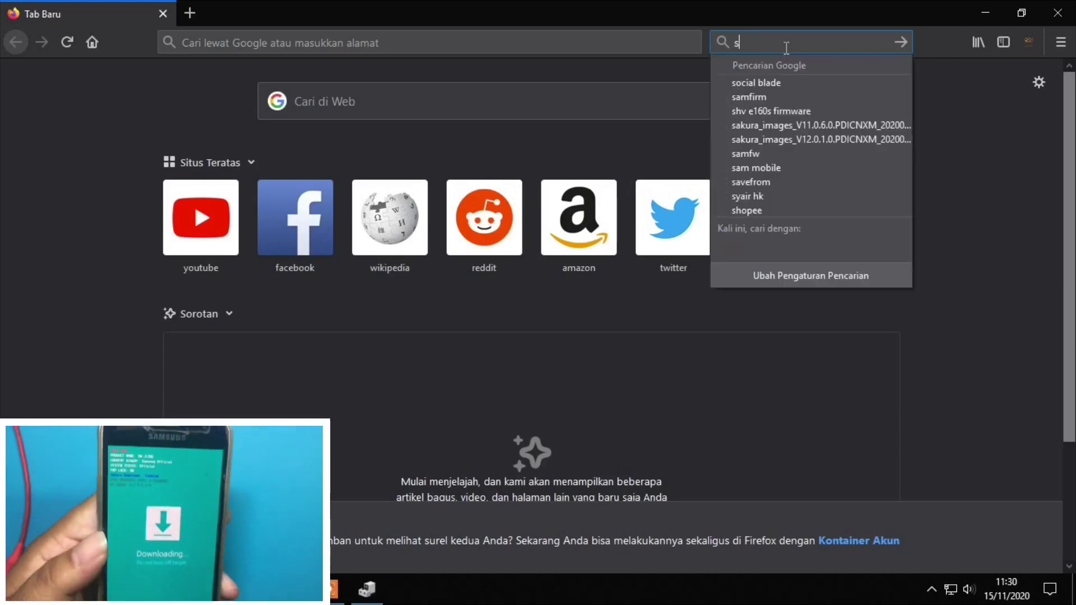
text(m-j120g)
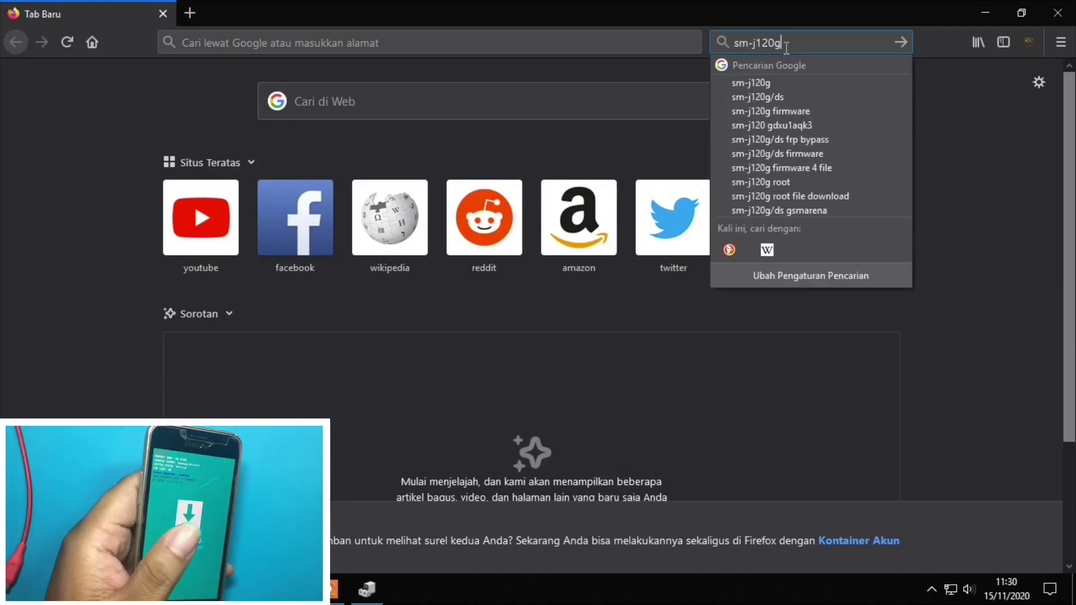
text( gs)
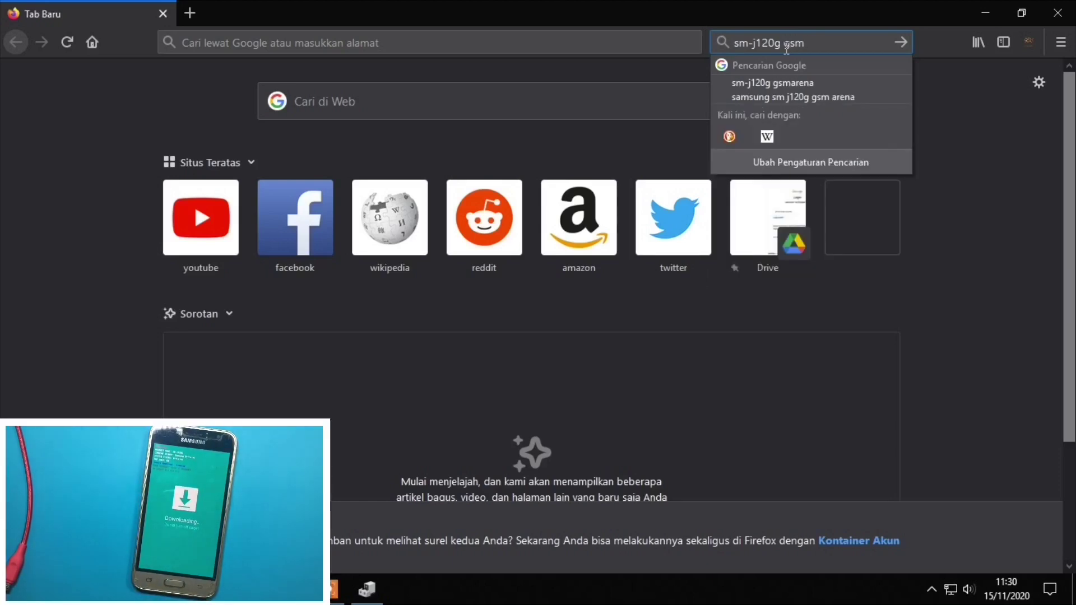
text(m)
click(797, 84)
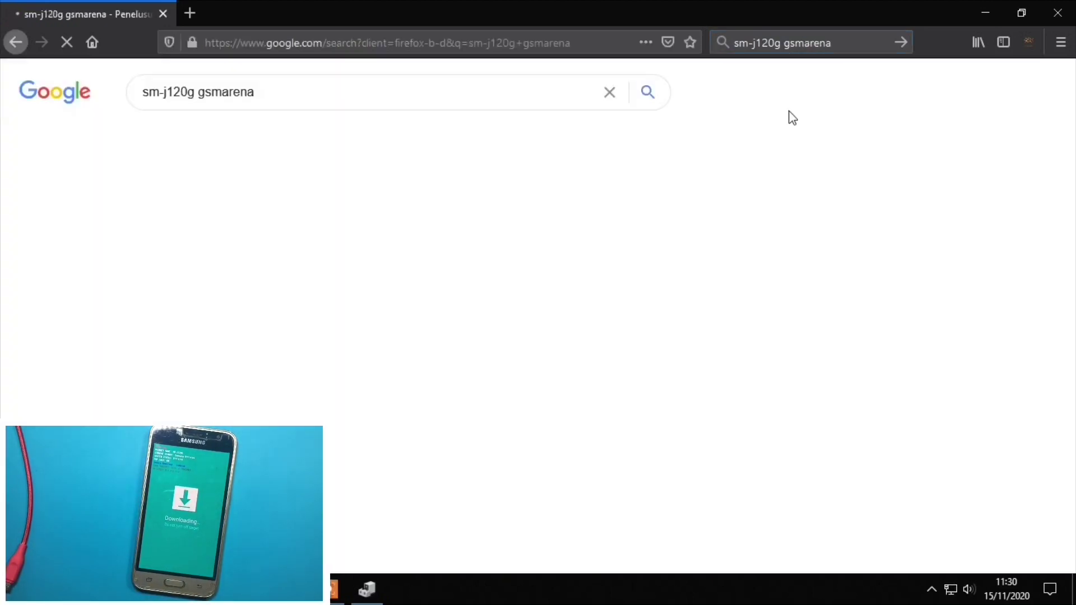
Step: Open the GSMArena search result for the Samsung Galaxy J1 (2016) in a new tab and switch to it
right_click(340, 231)
click(358, 226)
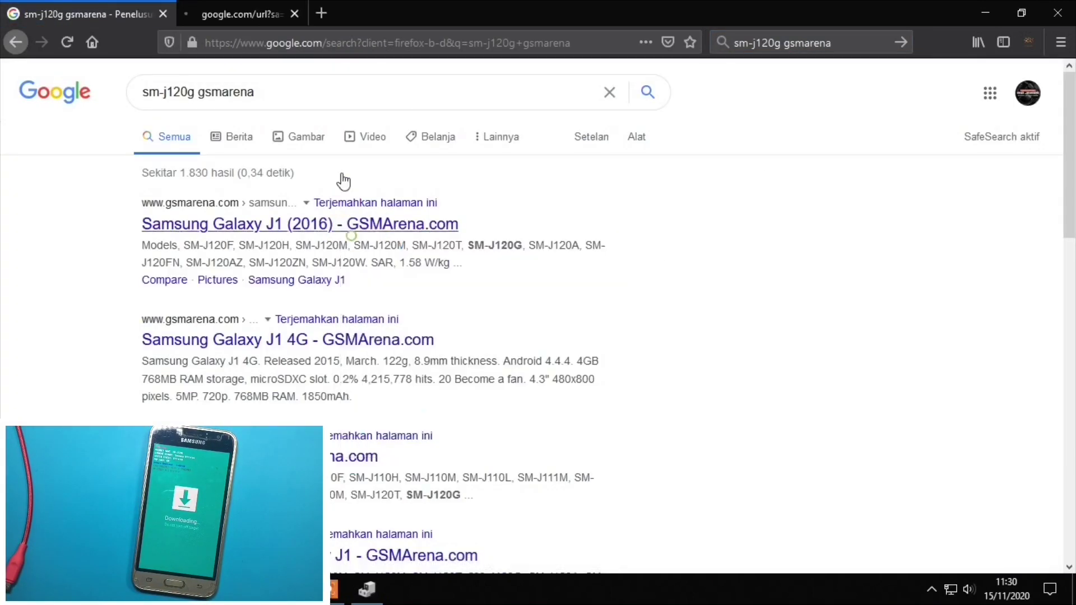
click(263, 7)
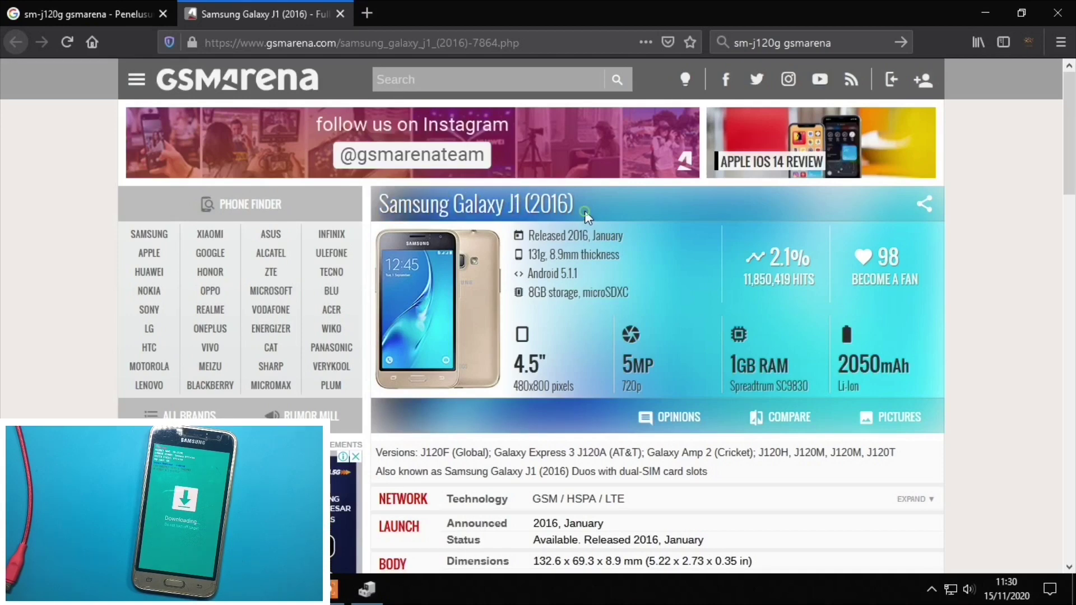
Step: Examine the chipset and internal memory entries in the Galaxy J1 (2016) specifications, highlighting each one
scroll(611, 308, down, 5)
scroll(611, 308, down, 1)
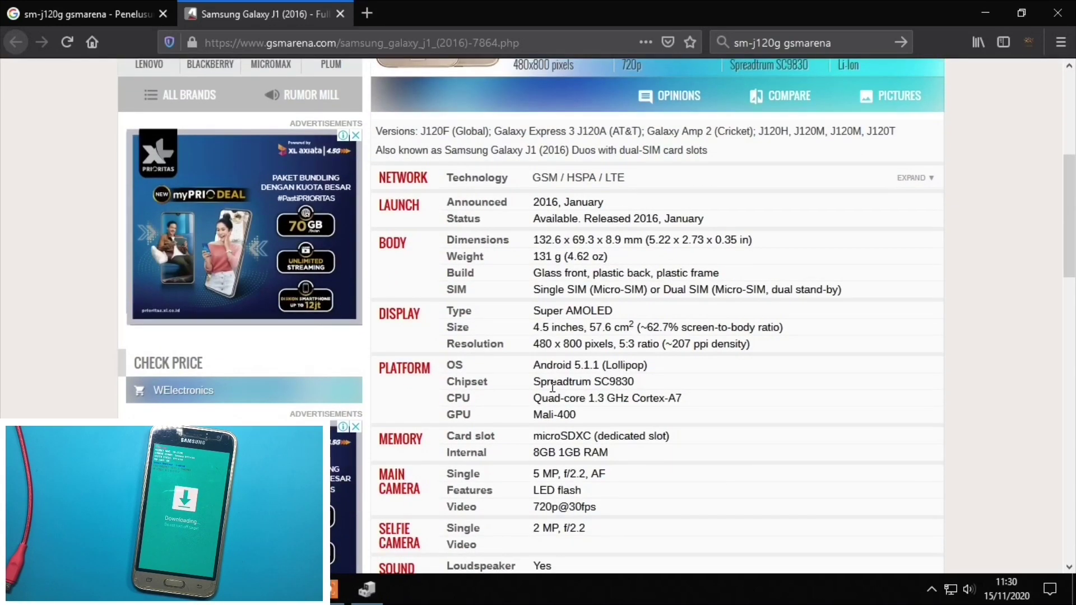
drag(535, 383, 637, 391)
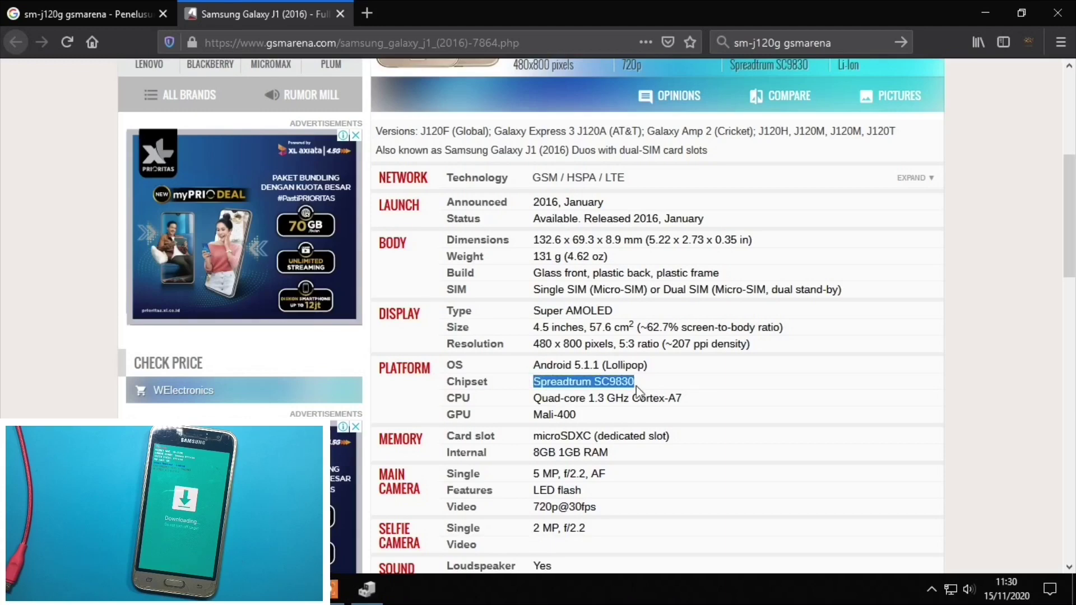
scroll(643, 394, down, 4)
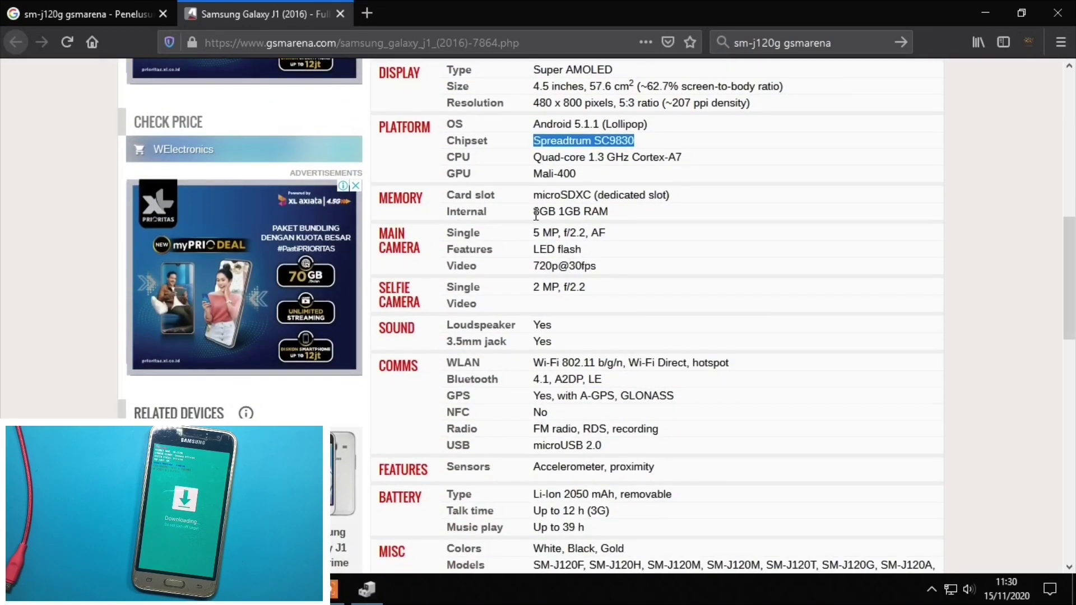
drag(535, 212, 581, 212)
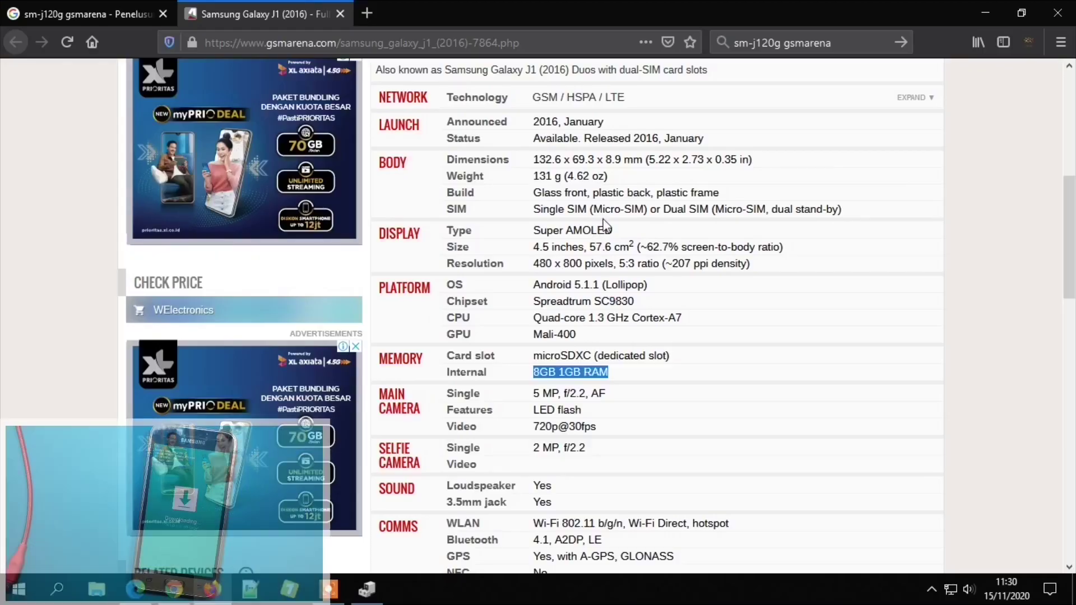
Step: Close Firefox together with its open tabs
click(1064, 15)
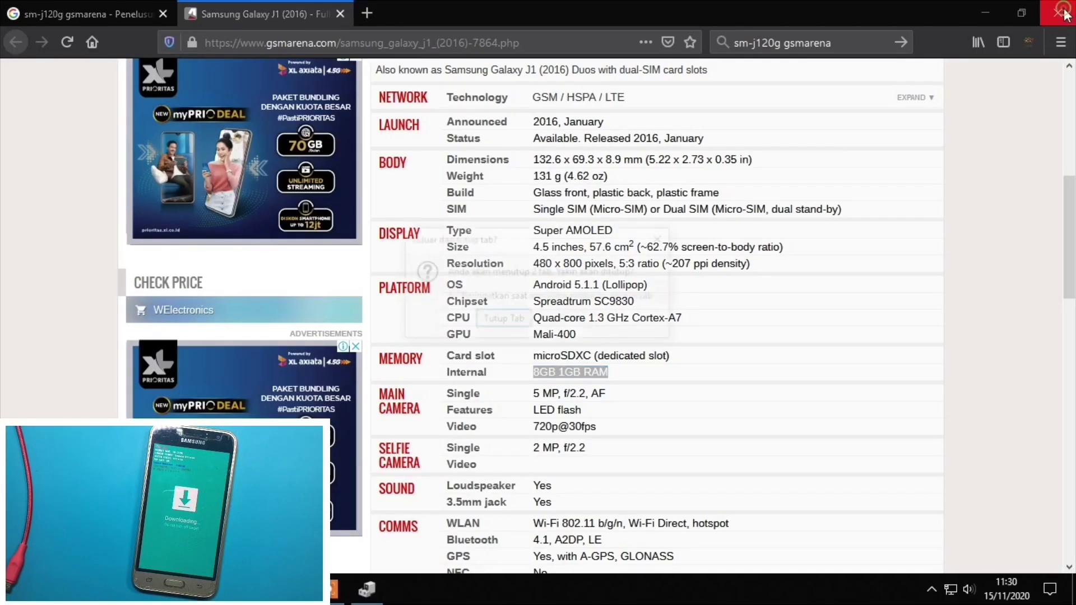
click(525, 312)
click(330, 588)
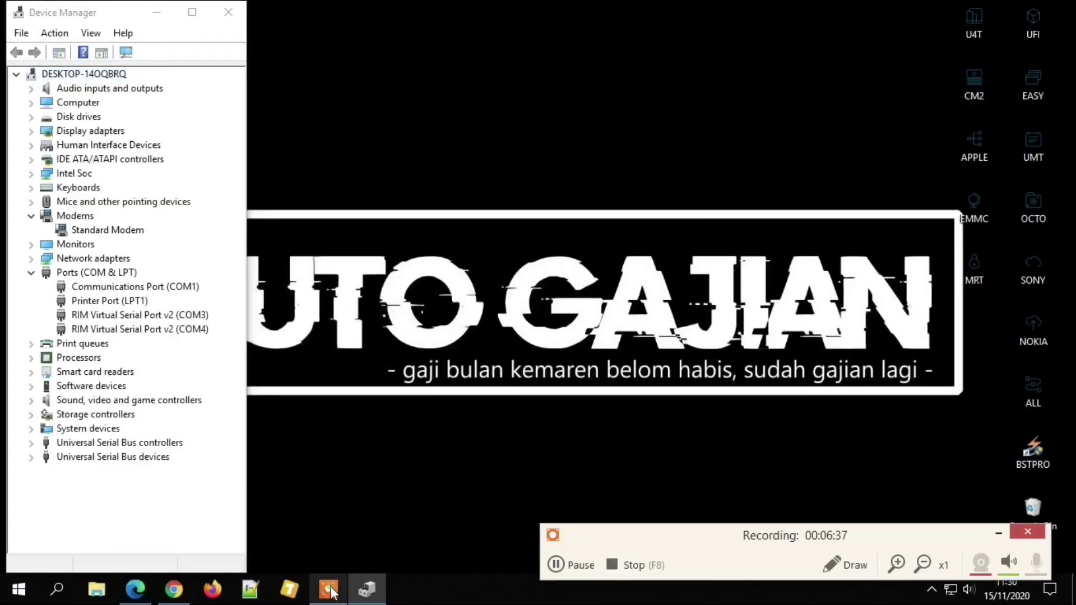